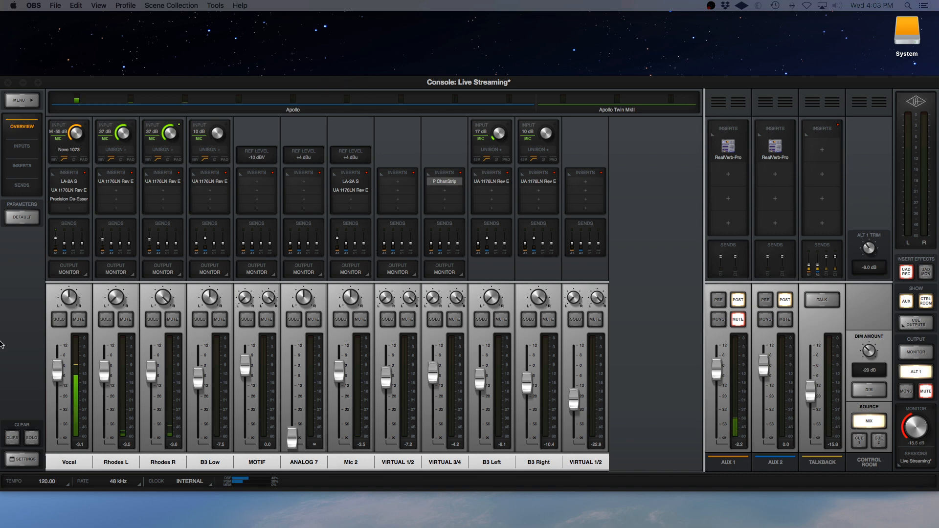
- Switch to Loopback and move its window slightly higher so the Streaming Setup device's channel routing fits on screen
mouse_move(2, 201)
click(9, 186)
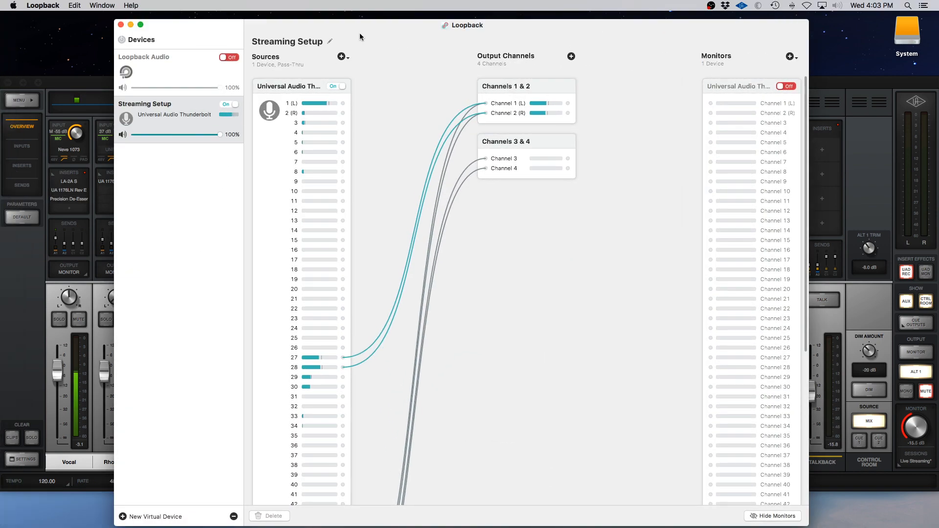
drag(400, 43, 398, 37)
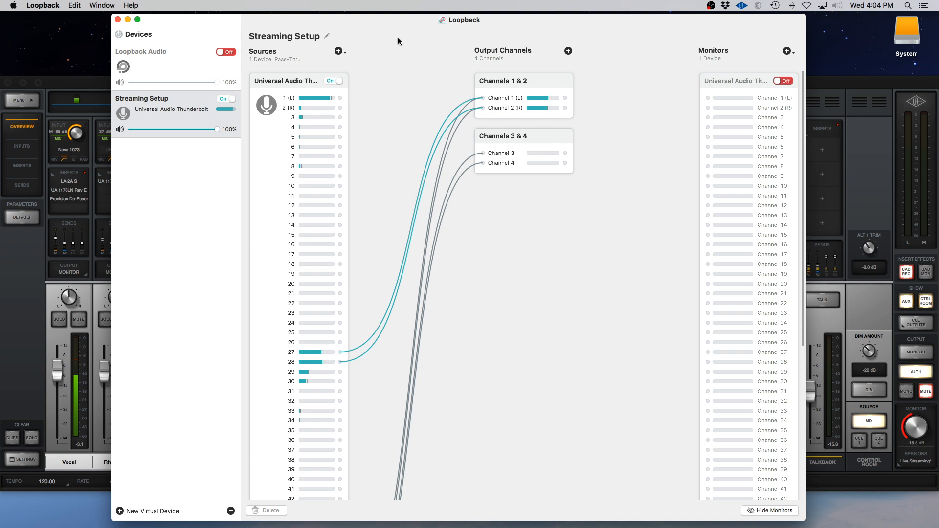
drag(397, 37, 397, 34)
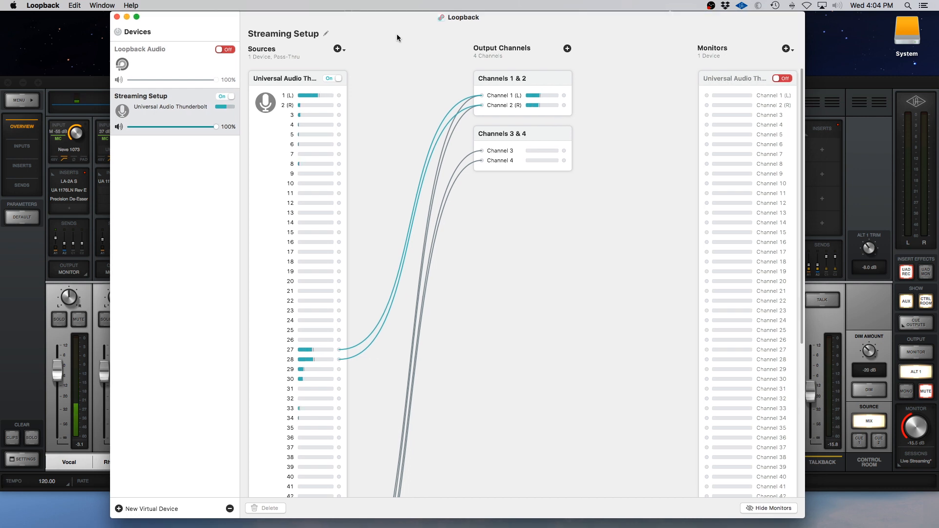
- Select the Loopback Audio virtual device and open its name for editing, leaving the name as it is
click(170, 59)
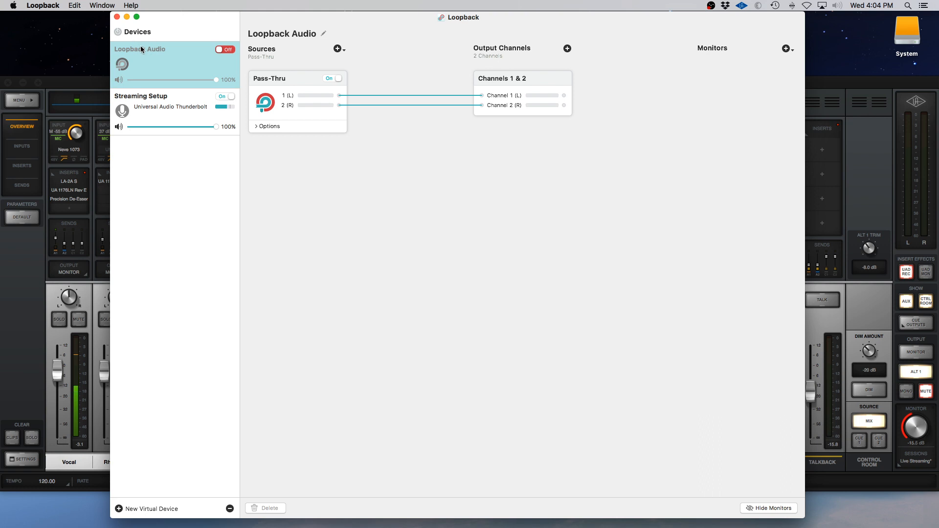
click(322, 34)
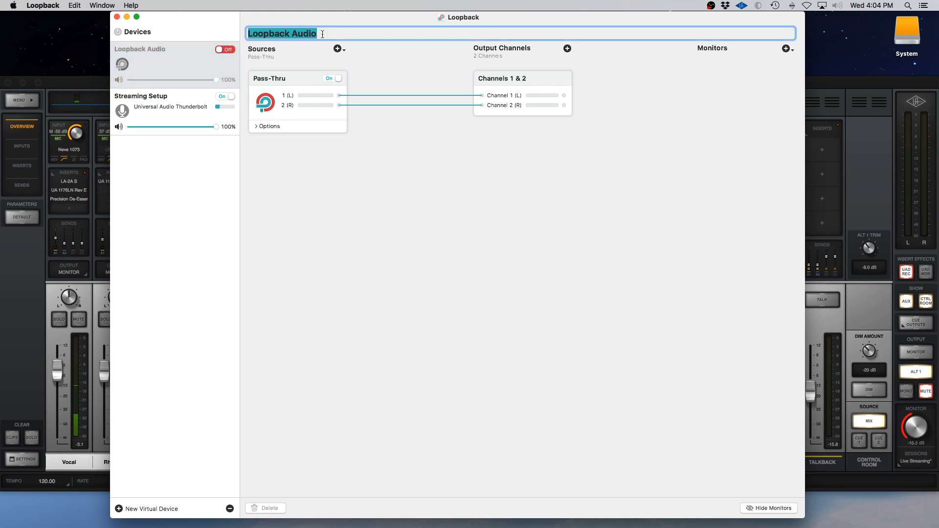
click(317, 53)
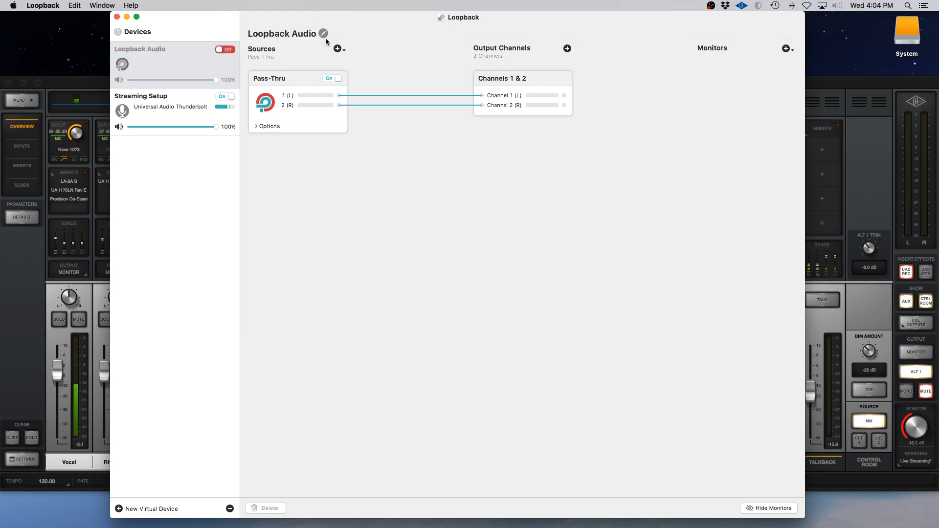
click(323, 35)
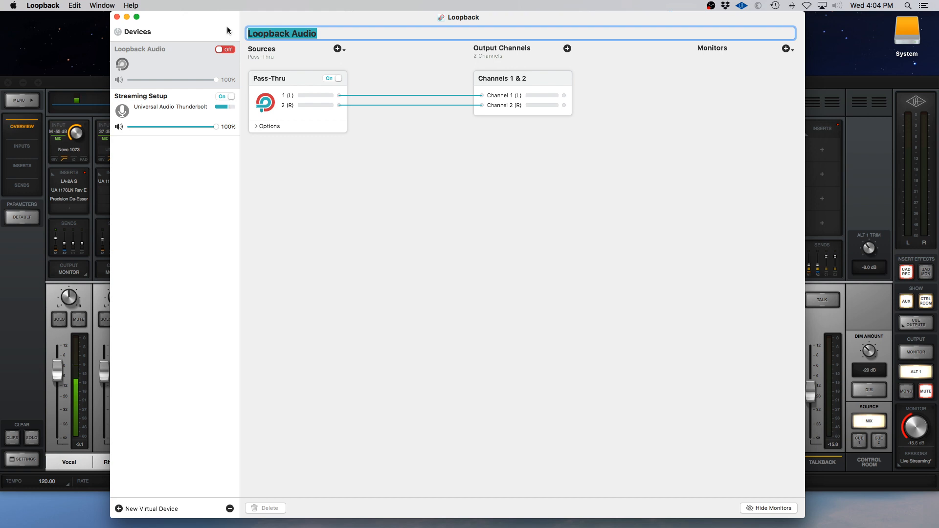
click(299, 59)
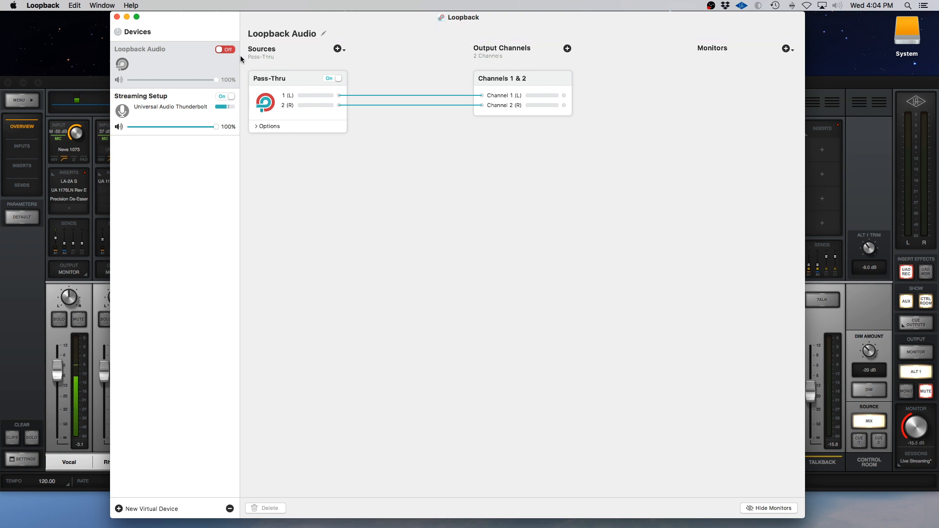
click(198, 66)
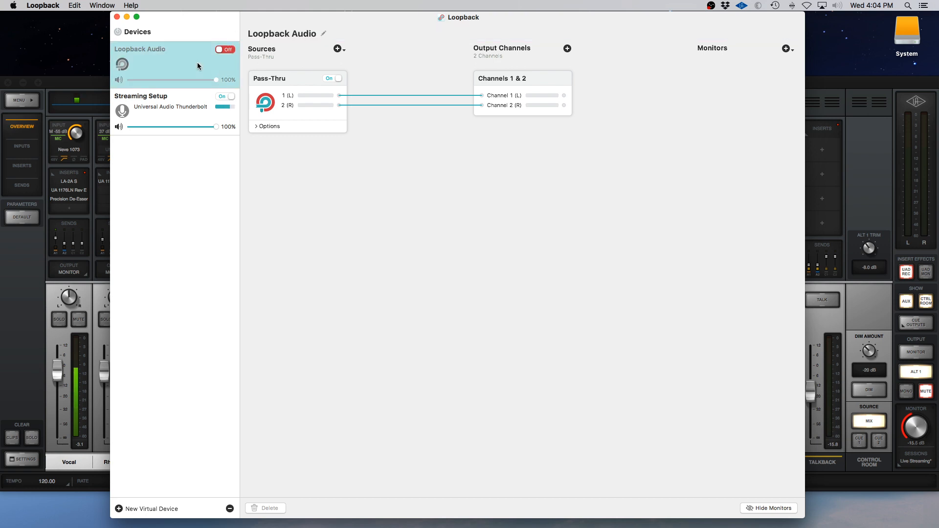
- Look through the applications and audio devices that can be added as sources to the Loopback Audio device
click(338, 49)
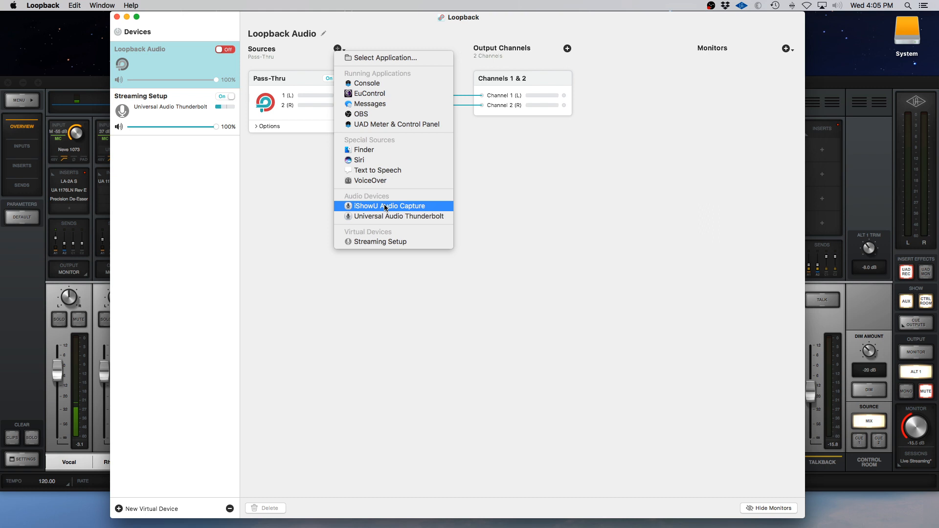
click(307, 205)
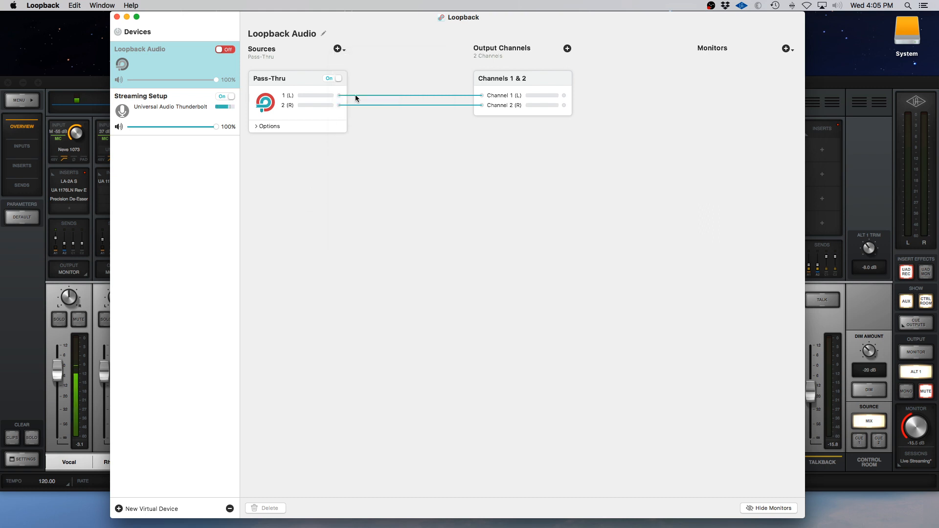
click(338, 49)
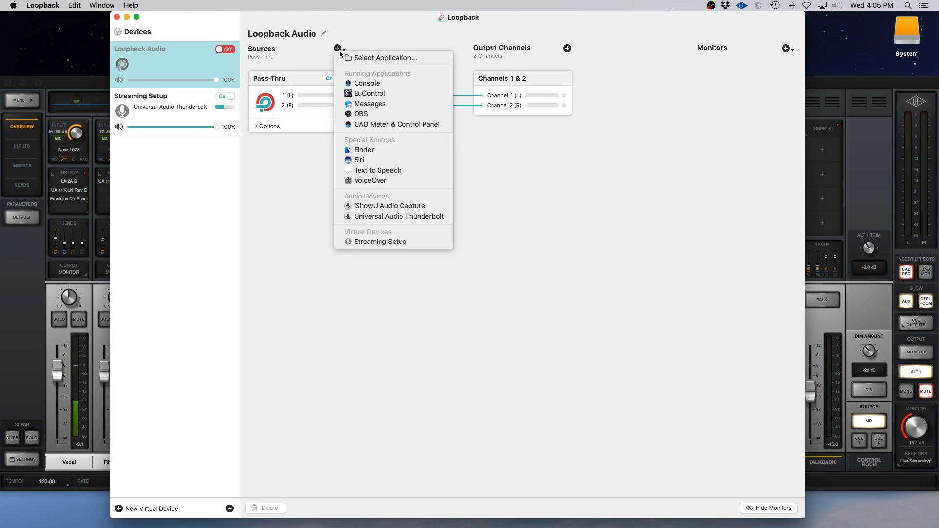
click(373, 219)
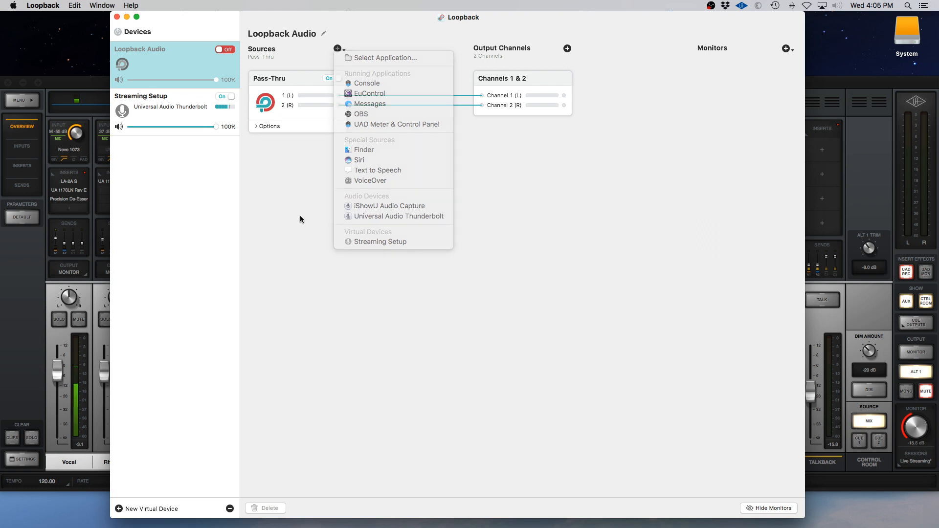
- Select the Streaming Setup device and examine its Universal Audio Thunderbolt source channels and their routing to the outputs
click(178, 117)
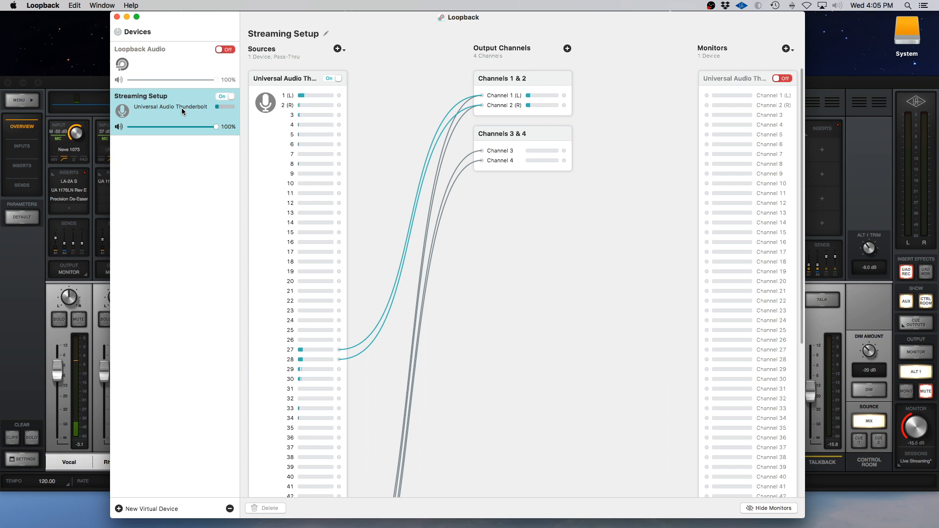
scroll(321, 277, down, 1)
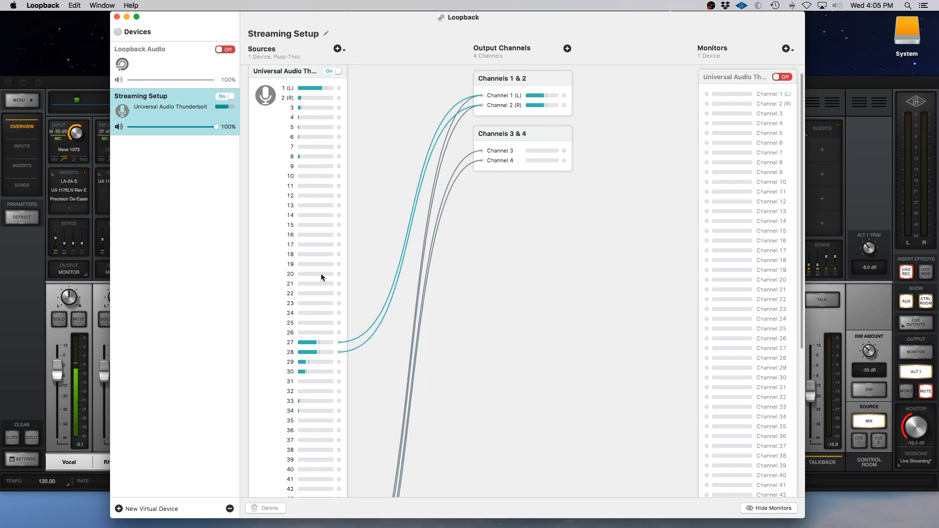
scroll(321, 277, down, 8)
scroll(322, 277, up, 9)
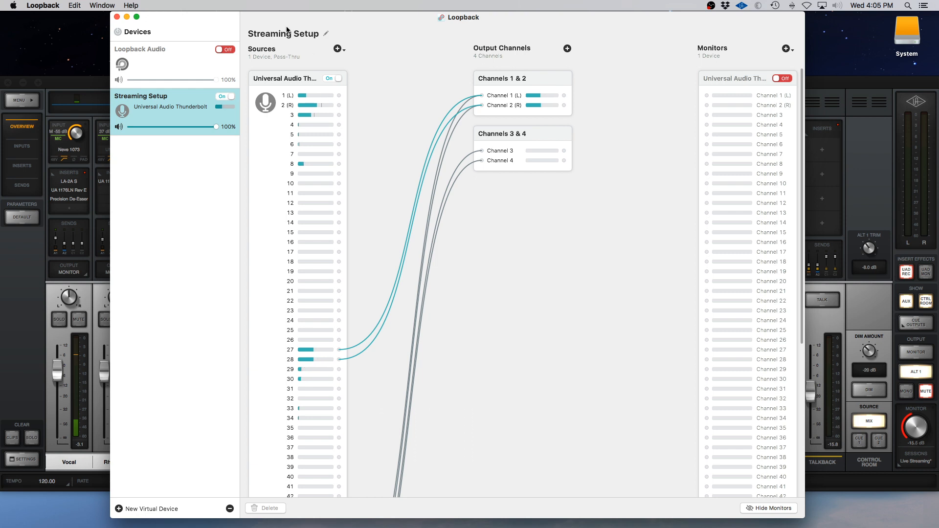
mouse_move(282, 19)
mouse_down()
mouse_move(402, 15)
mouse_move(348, 25)
mouse_move(295, 13)
mouse_up()
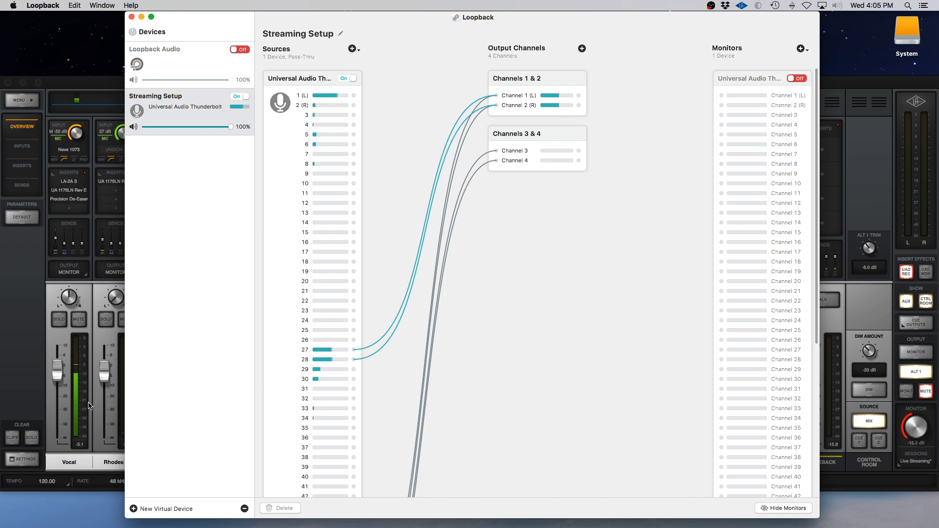
- Switch to the UA Console and check which inputs are assigned to channels 27 and 28 in the I/O matrix settings
click(20, 486)
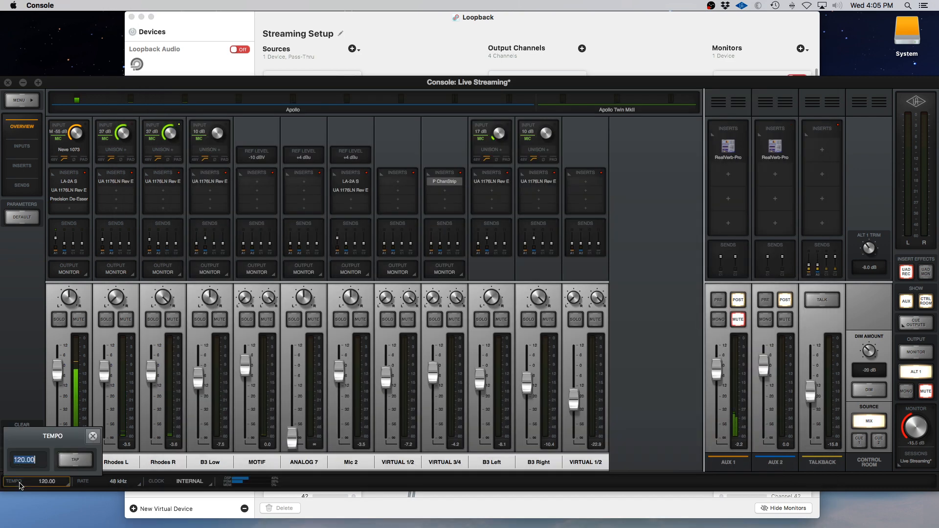
click(30, 459)
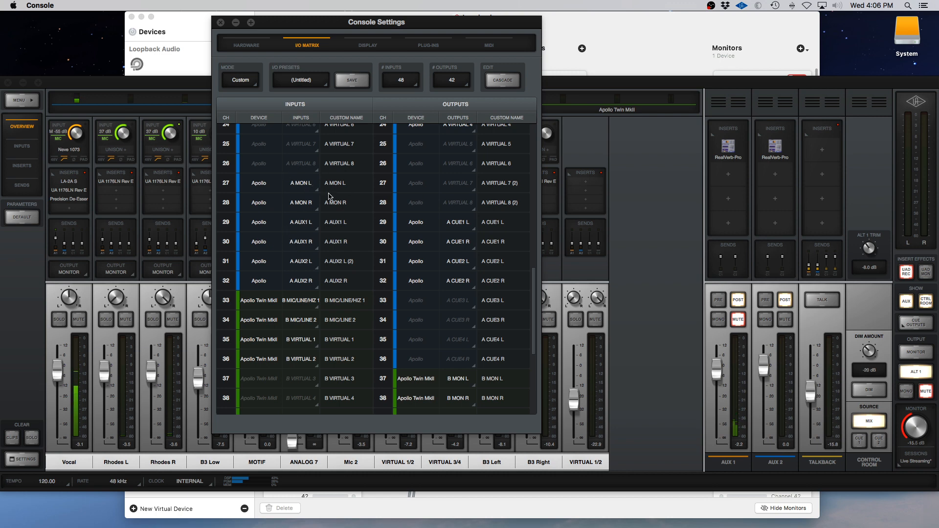
click(220, 22)
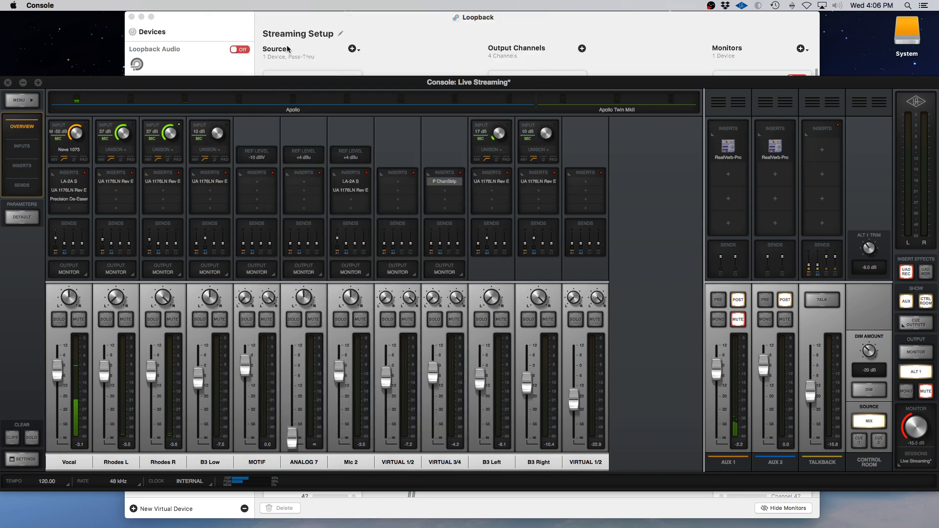
- Compare Loopback's routing of source channels 27 and 28 to output Channels 1 & 2 with the Console mixer
click(383, 34)
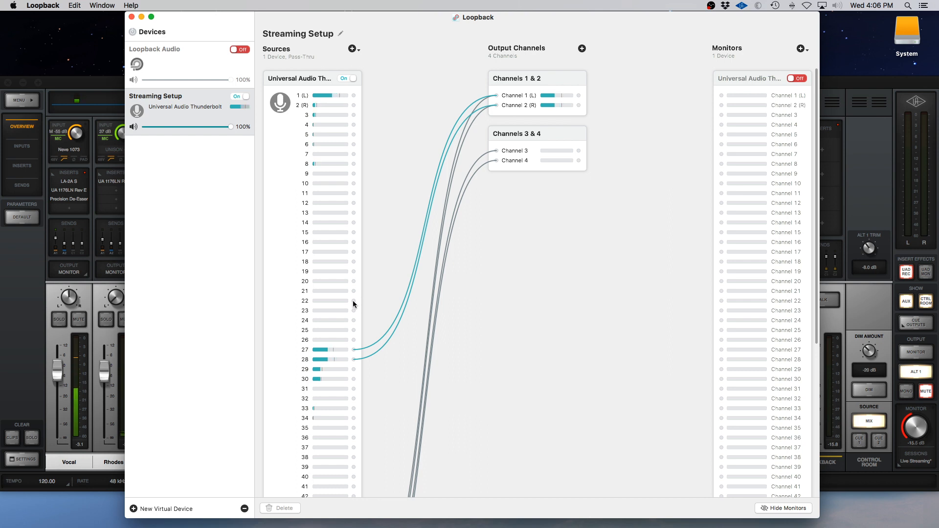
drag(354, 302, 412, 237)
drag(372, 291, 335, 333)
click(533, 78)
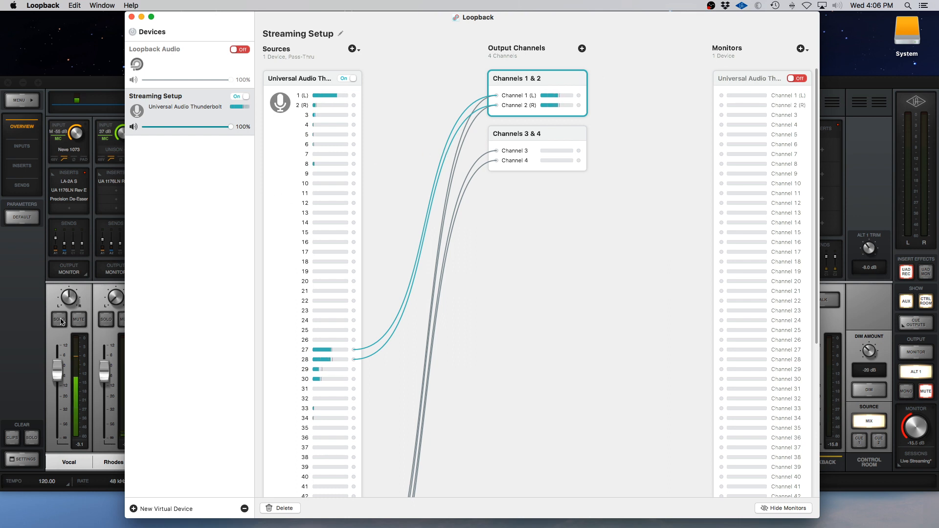
click(73, 305)
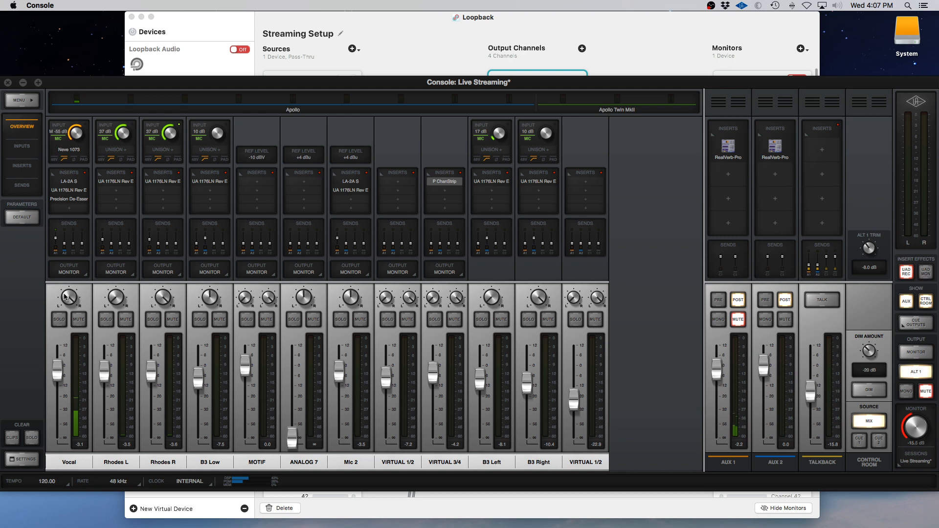
click(395, 35)
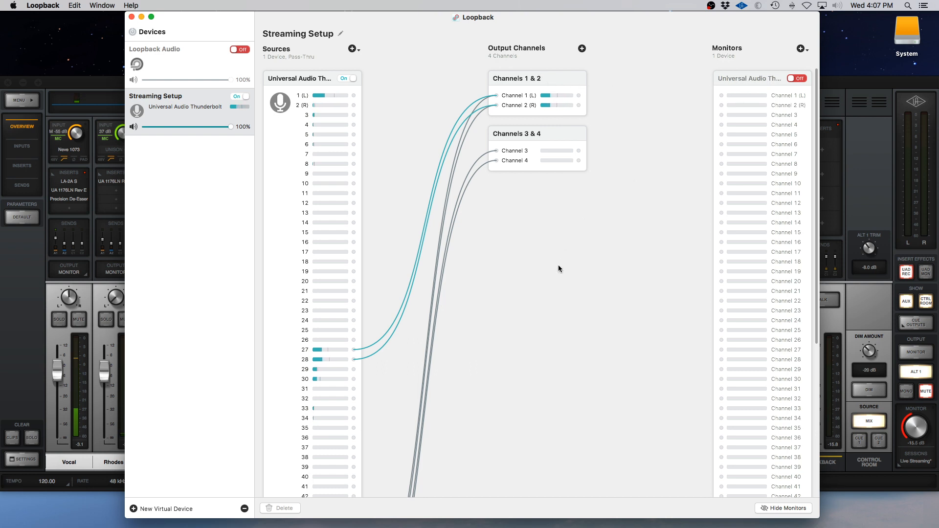
- Turn the Streaming Setup device's Pass-Thru source on and back off, and review the source list again
scroll(558, 266, down, 10)
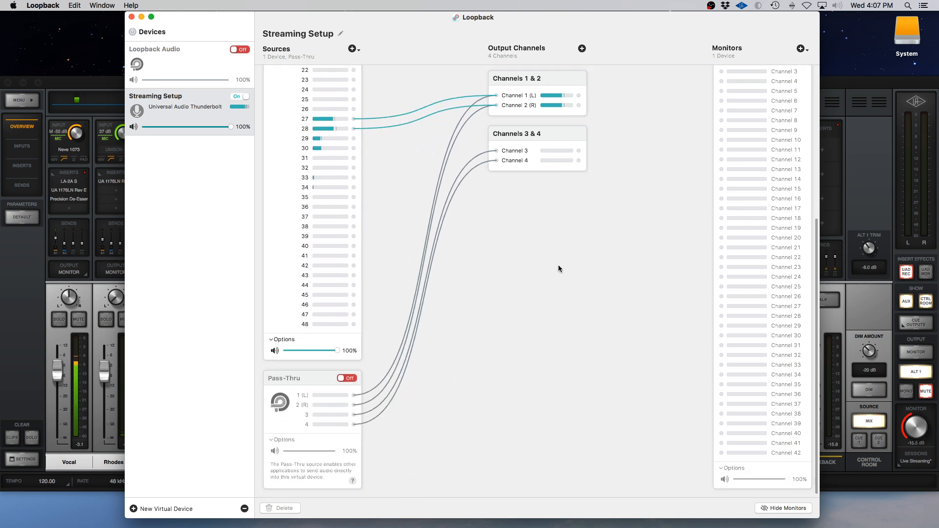
click(309, 384)
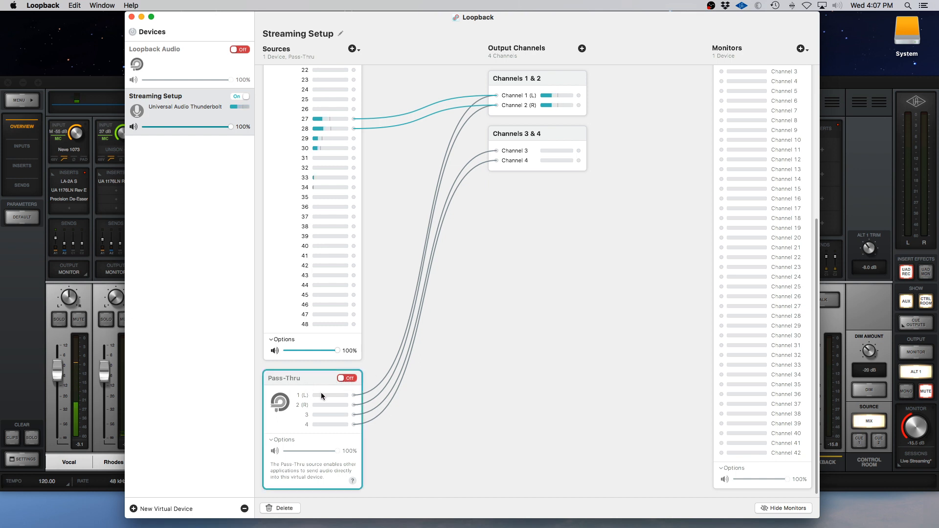
click(344, 378)
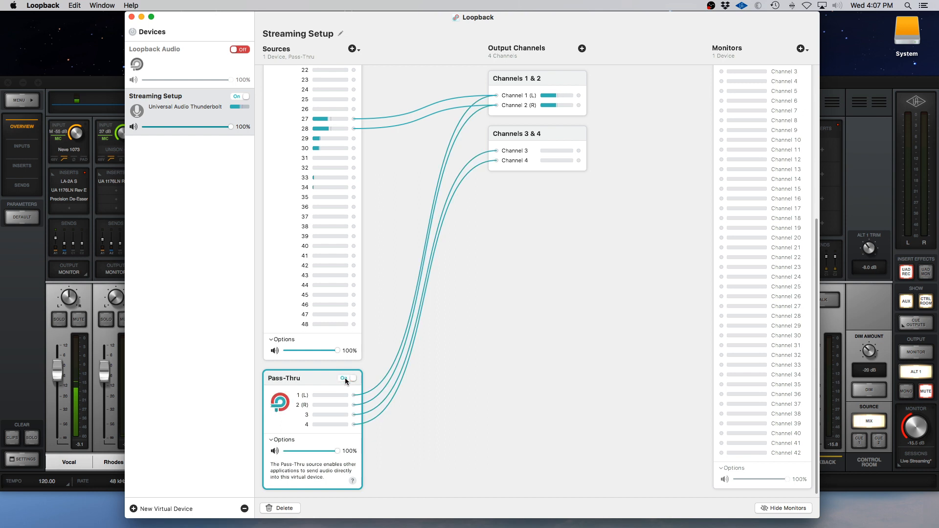
click(345, 378)
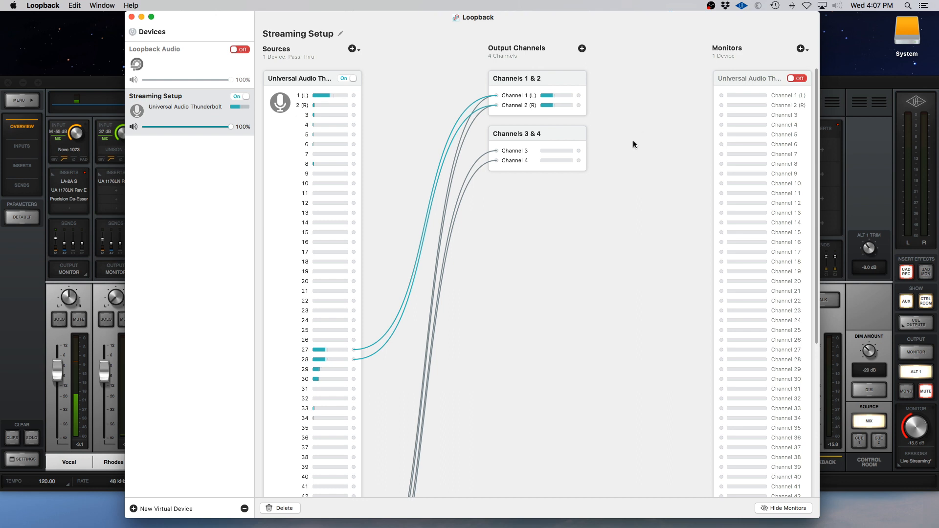
scroll(641, 151, down, 4)
scroll(642, 151, up, 5)
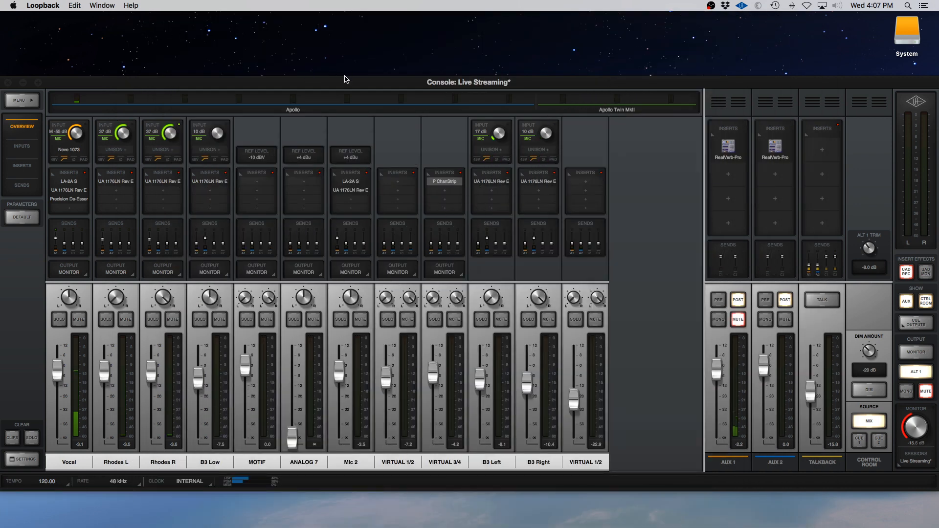
- Switch to OBS and look at the Display Capture and Audio sources in the Livestreaming 2 scene
click(346, 83)
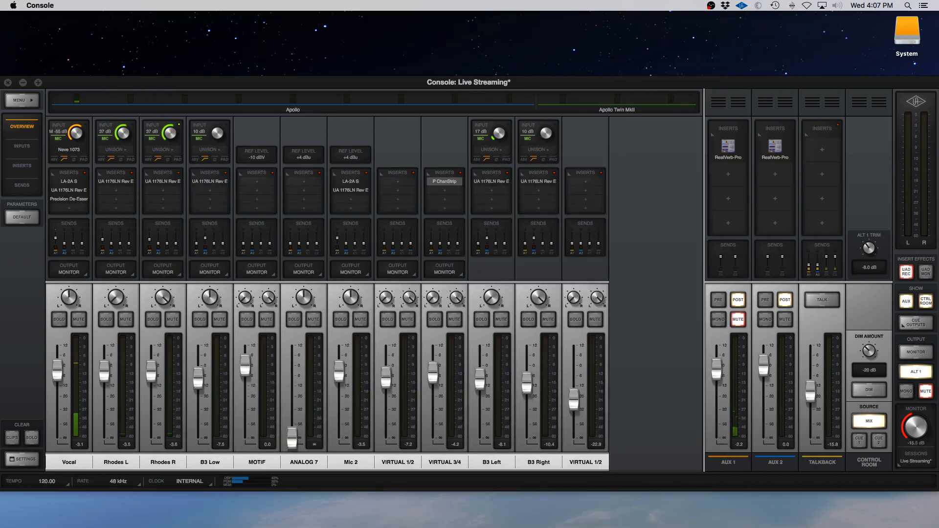
drag(462, 416, 474, 50)
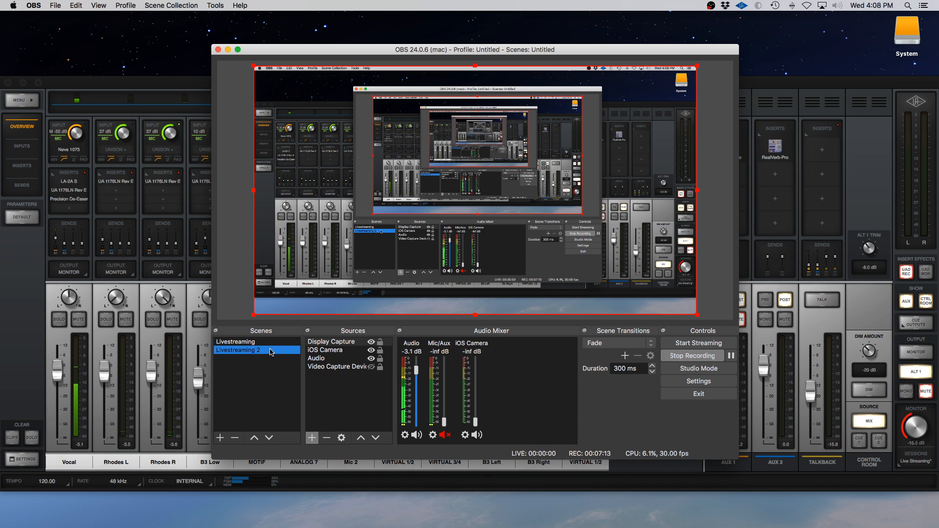
click(332, 342)
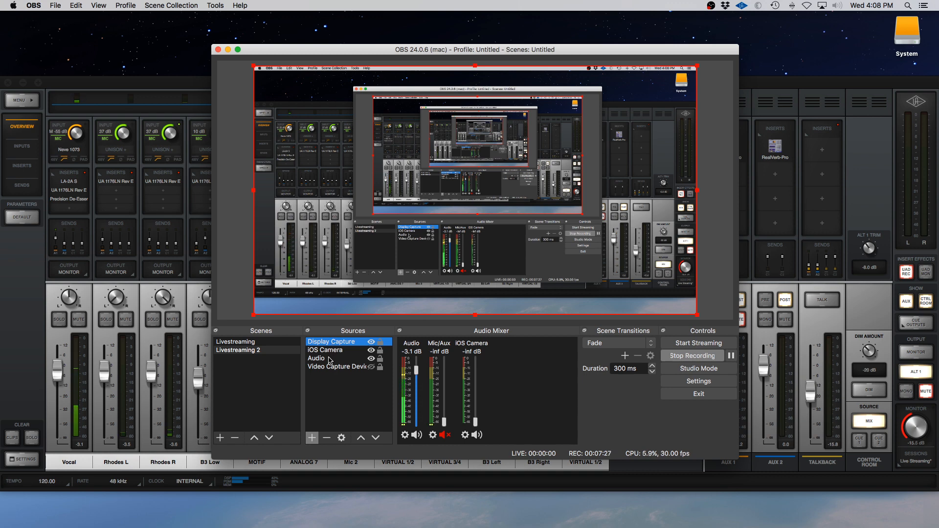
click(329, 359)
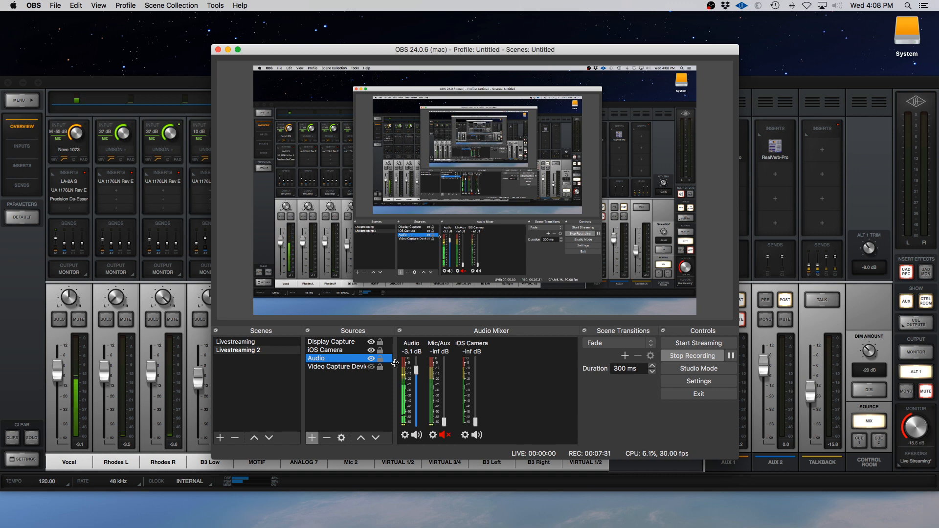
- Open the OBS audio settings to check the device assigned to Mic/Auxiliary Audio
click(701, 381)
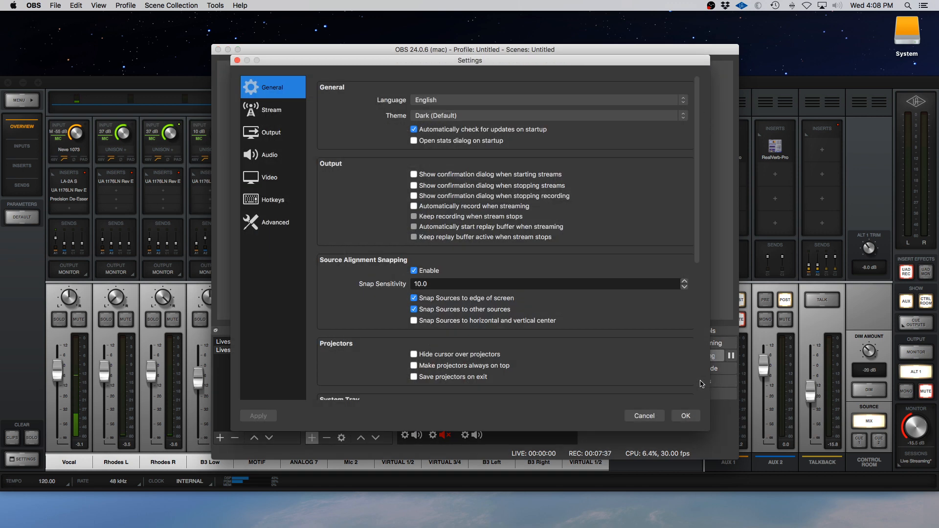
click(275, 157)
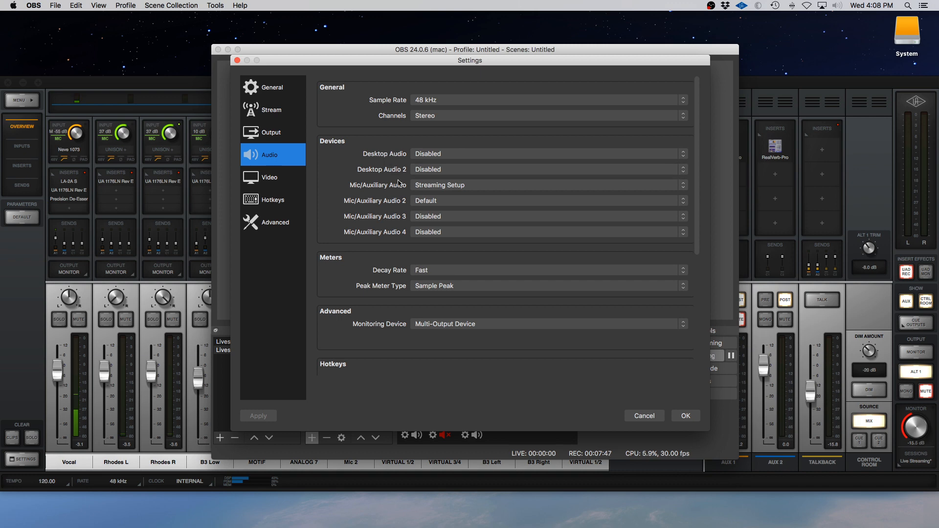
- Keep Streaming Setup as the Mic/Auxiliary Audio device and compare it with the virtual device of that name in Loopback
click(485, 189)
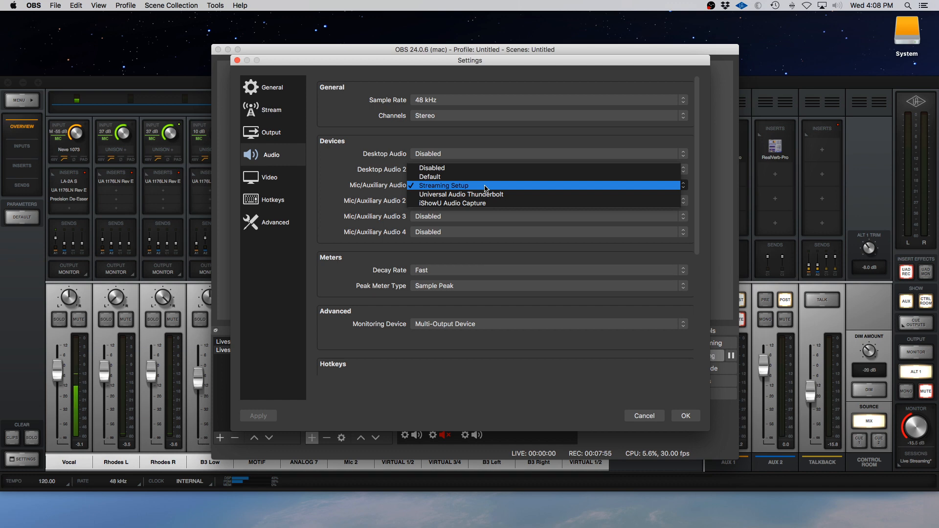
click(485, 188)
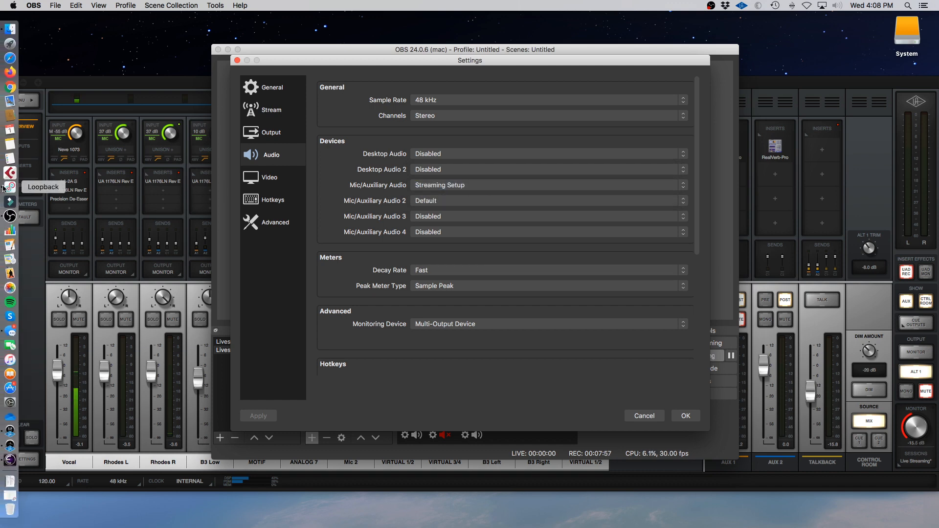
click(3, 188)
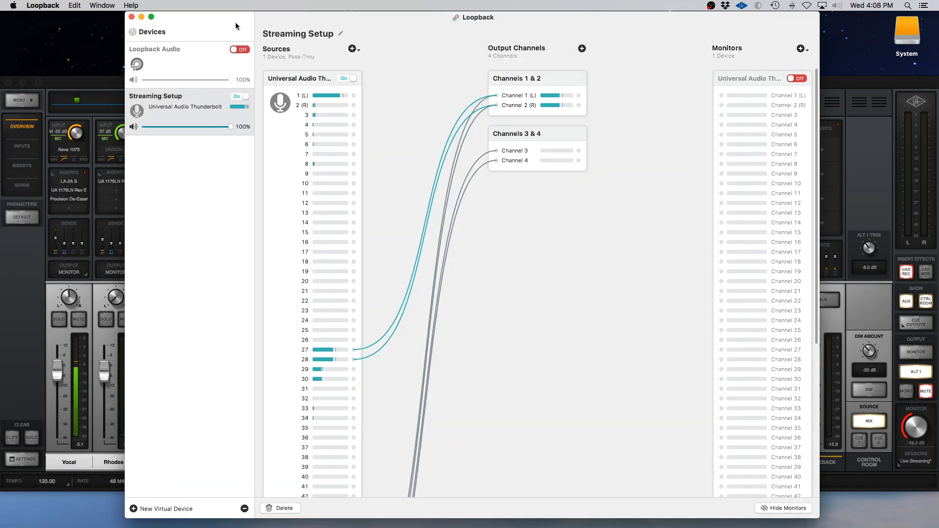
click(185, 119)
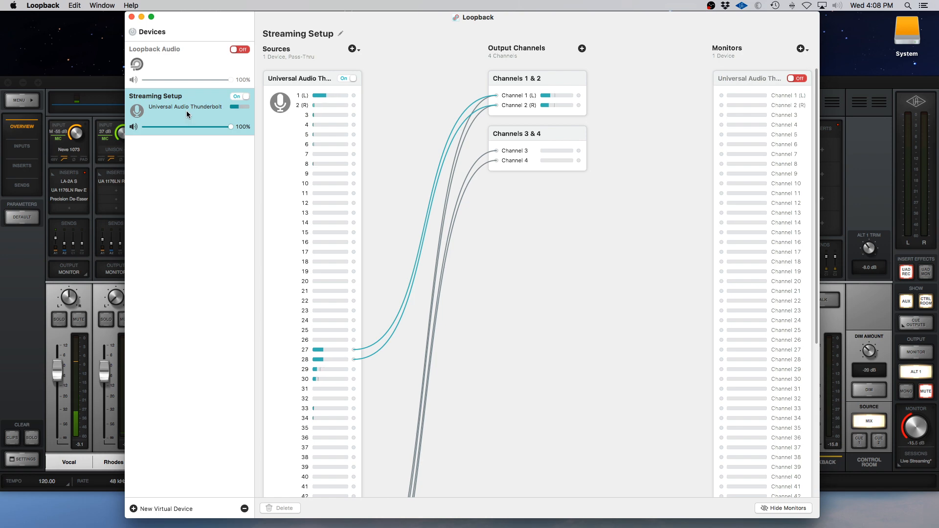
click(142, 17)
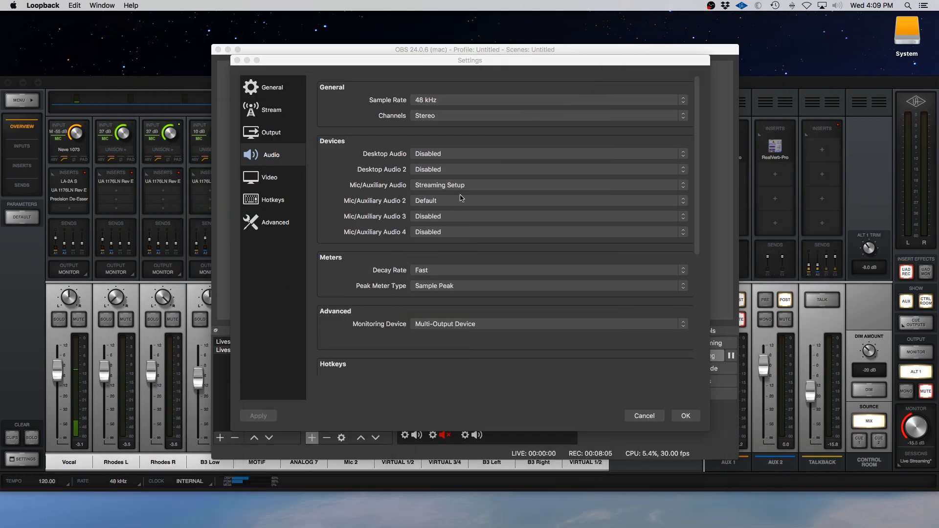
- Review the Mic/Auxiliary Audio device choices in the OBS audio settings again, keep Streaming Setup, and leave the settings without saving
click(469, 187)
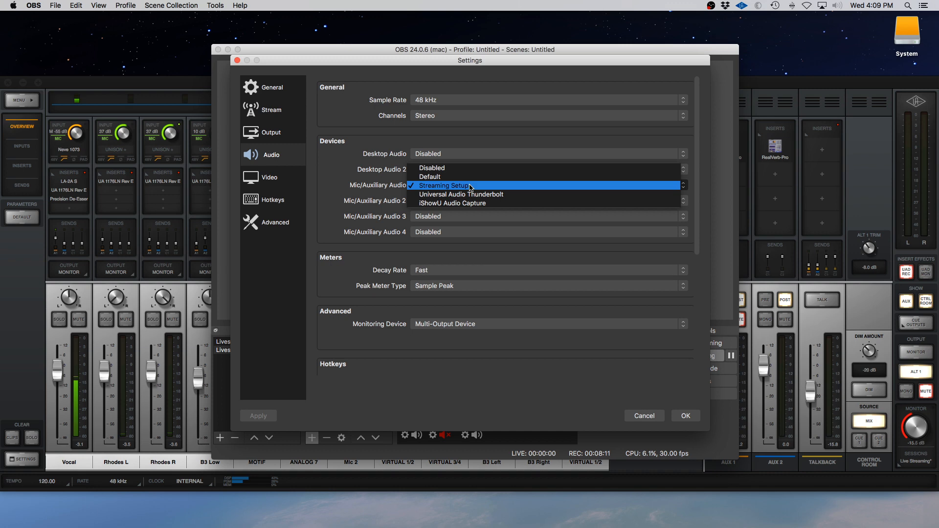
click(469, 186)
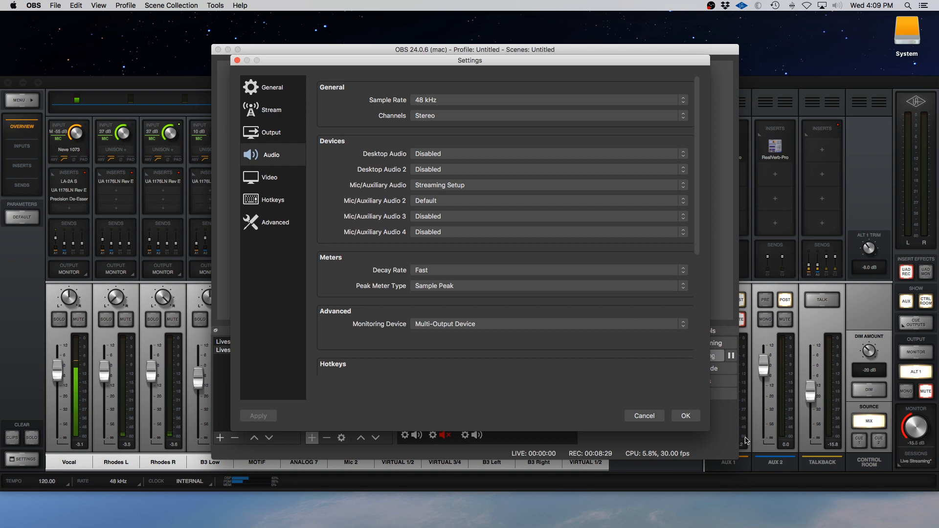
click(644, 416)
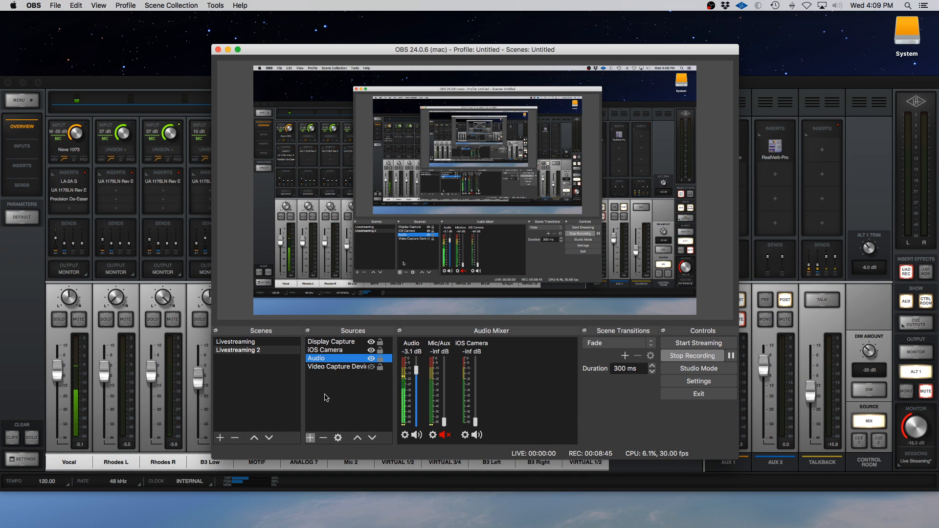
- Add a new Audio Input Capture source to the Livestreaming 2 scene and view its device choices without picking one
click(332, 379)
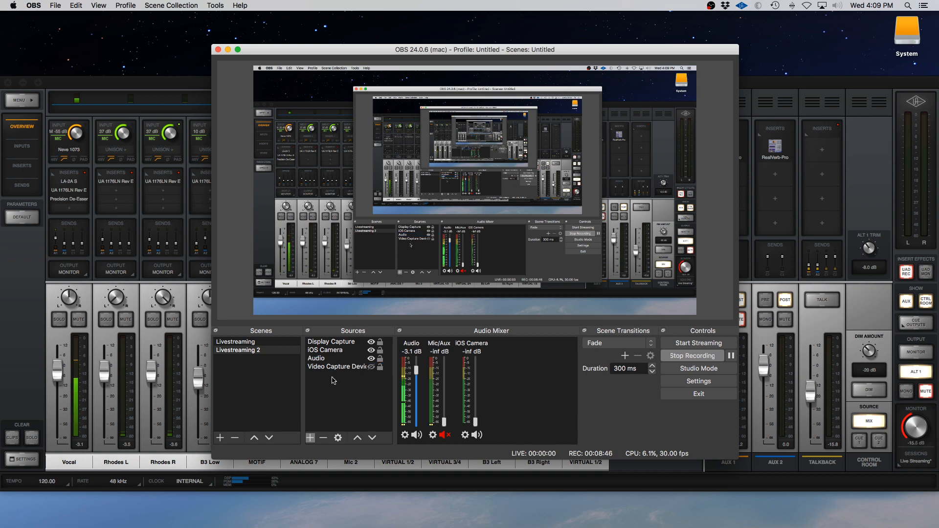
click(311, 437)
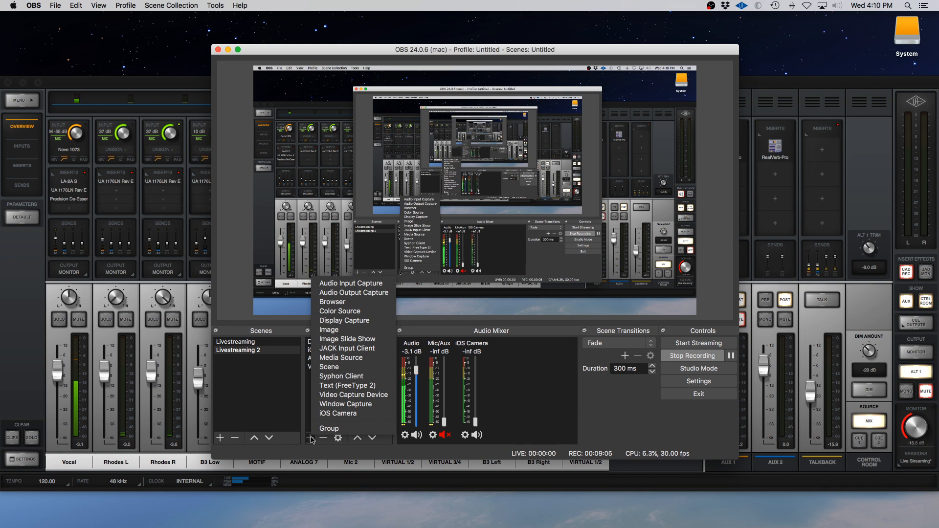
click(350, 286)
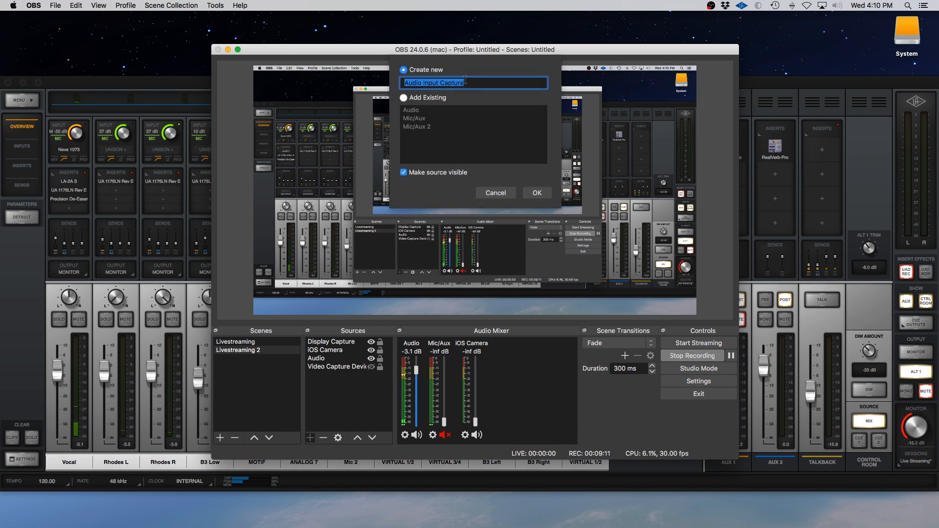
click(540, 195)
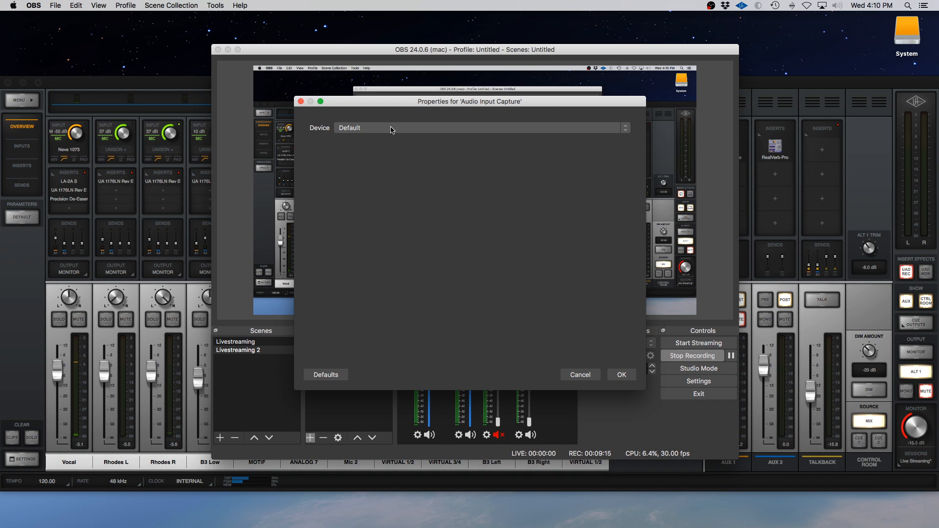
click(391, 129)
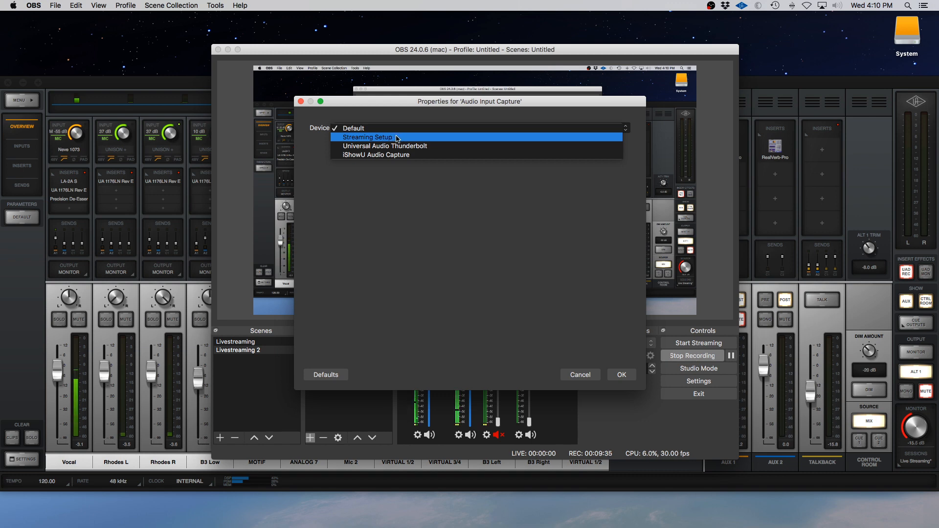
click(407, 111)
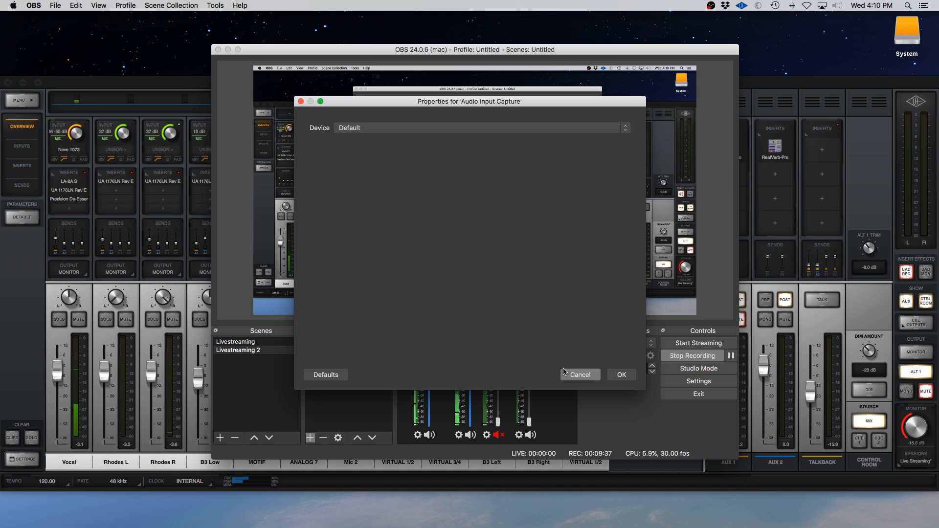
click(580, 375)
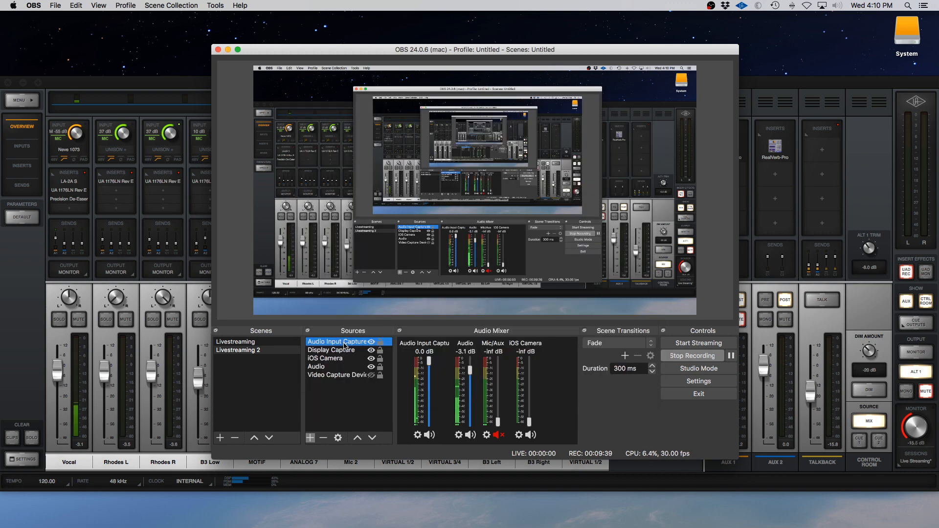
- Remove the Audio Input Capture source from the Livestreaming 2 scene
click(323, 438)
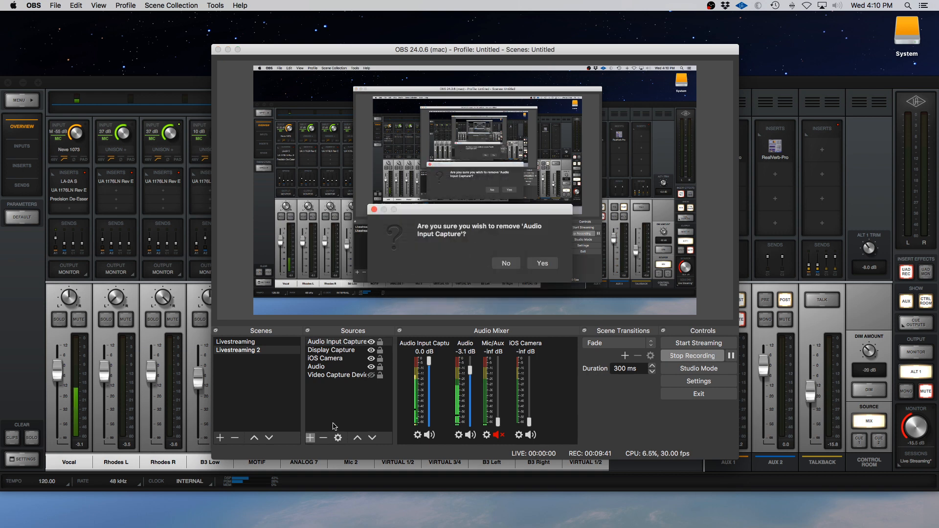
click(545, 265)
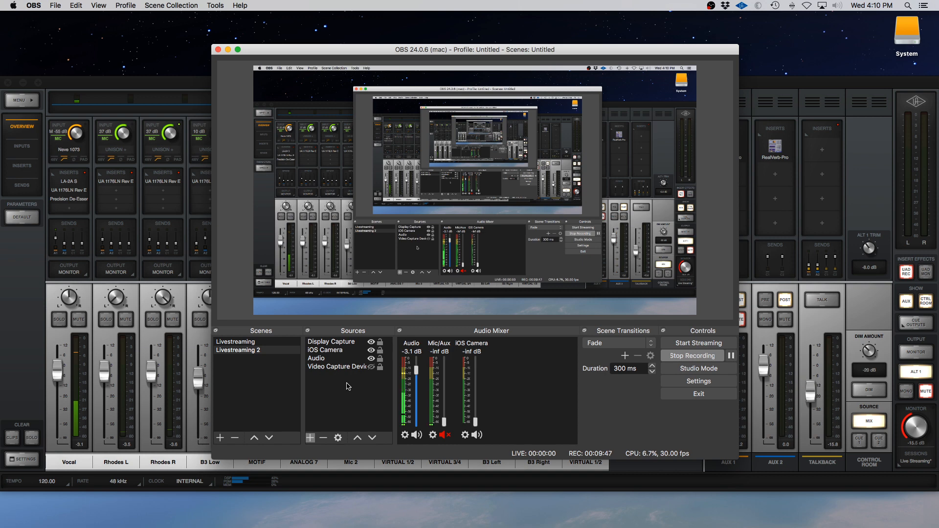
- Select the existing Audio source and look through the source types that can be added, including iOS Camera
click(329, 362)
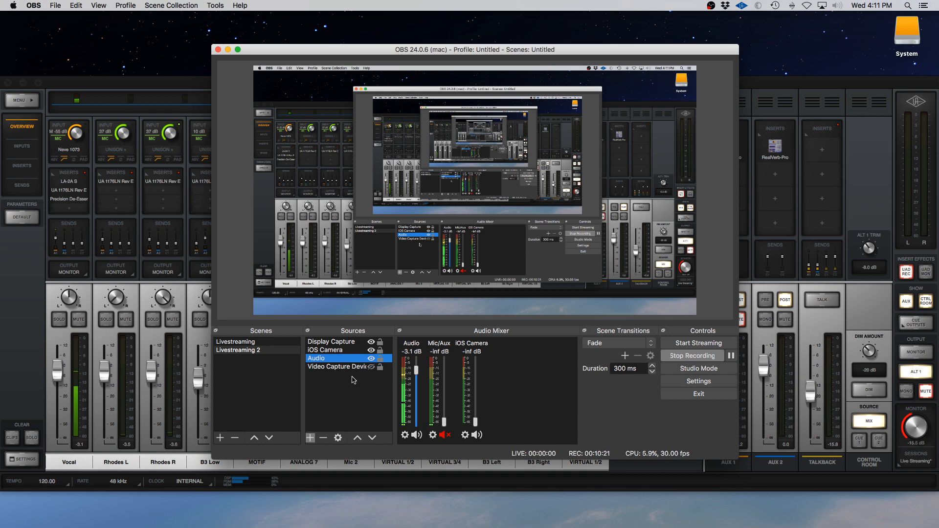
click(310, 438)
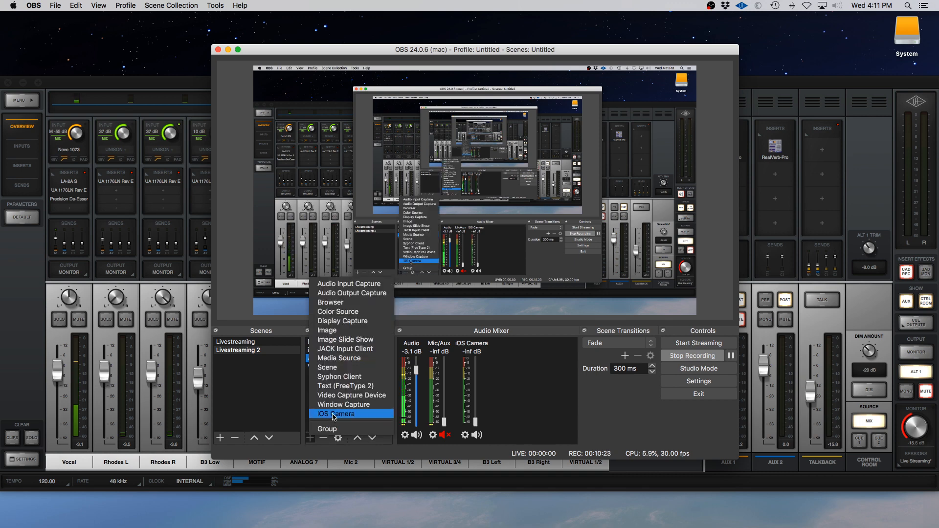
click(306, 419)
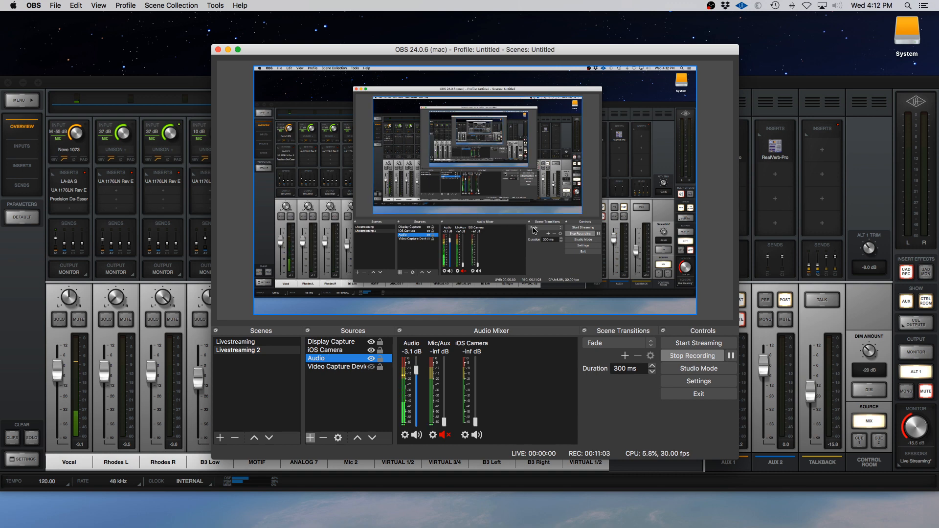
click(521, 301)
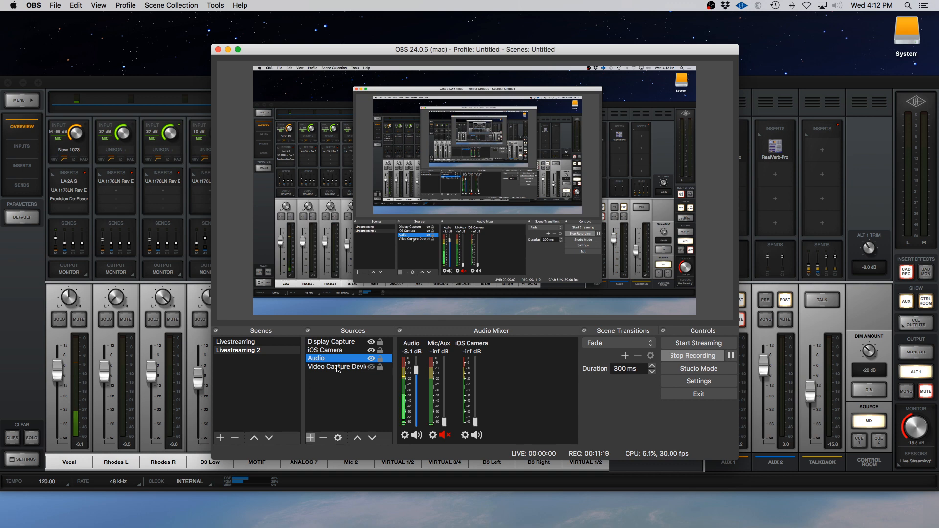
- Refresh the devices of the iOS Camera source, reconnect to the device, and accept its properties
double_click(325, 350)
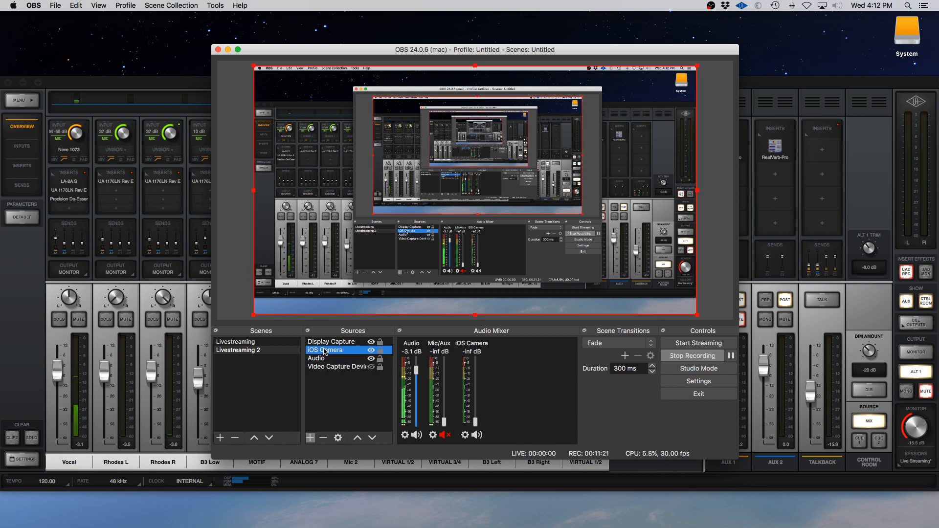
click(371, 335)
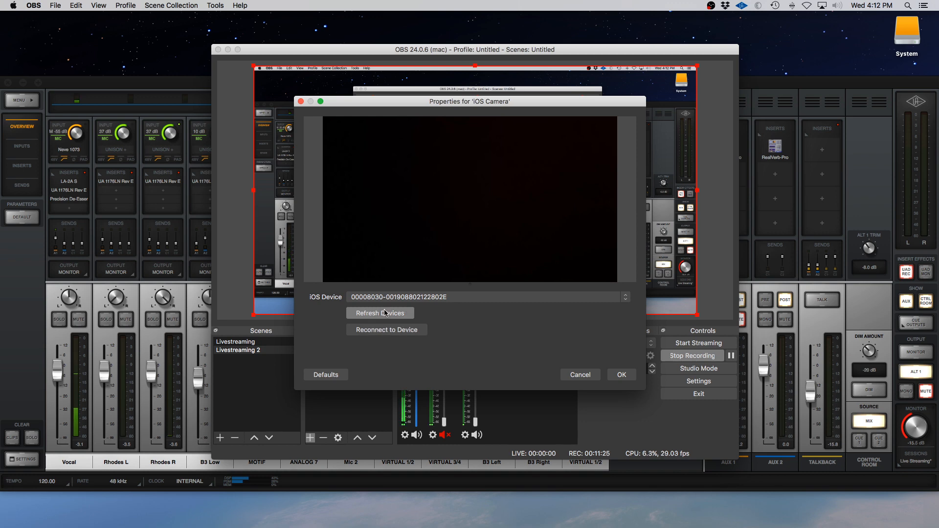
click(384, 309)
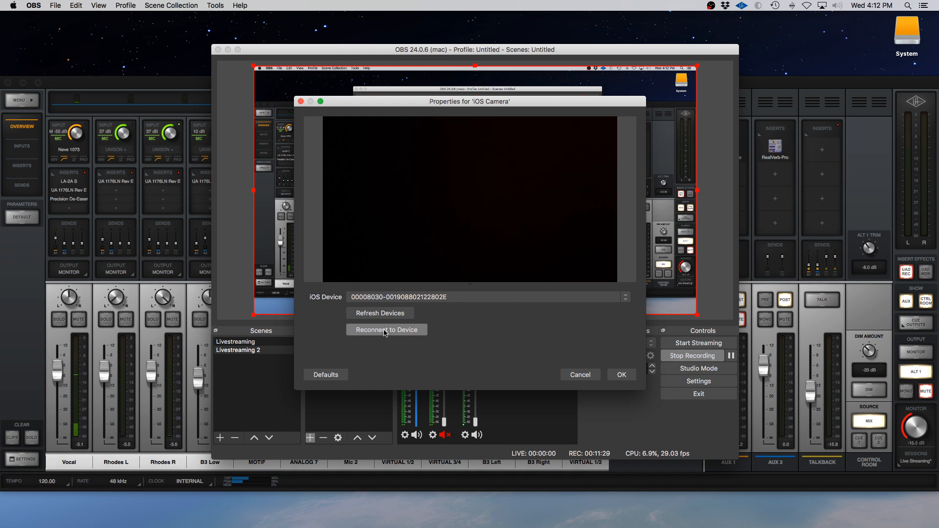
click(385, 332)
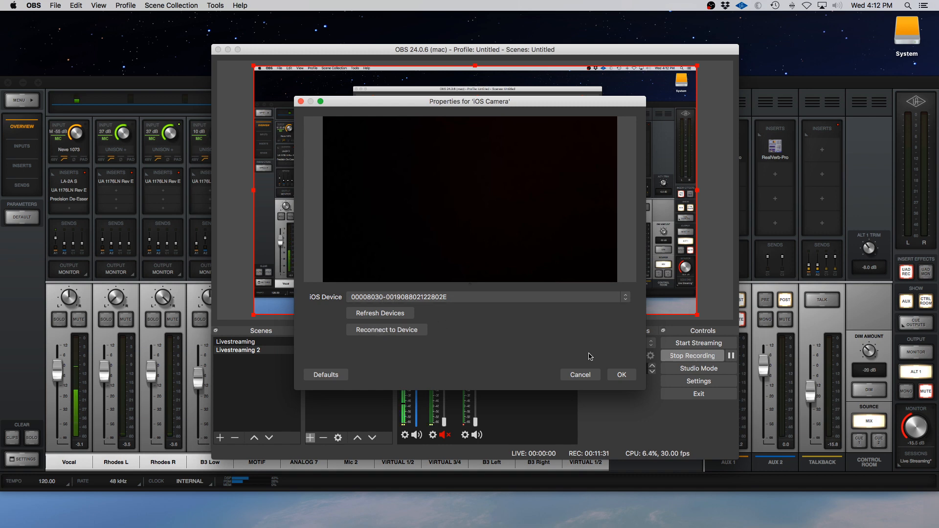
click(620, 374)
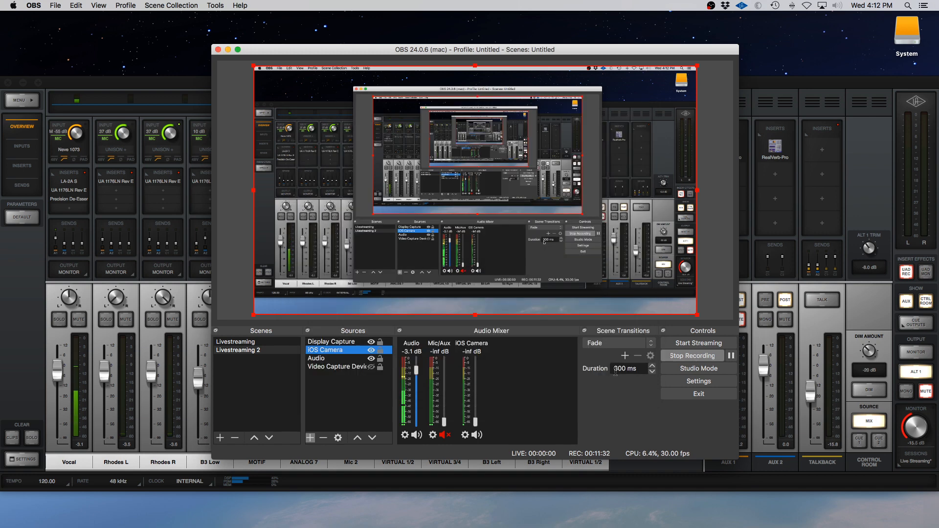
- Try reselecting the listed iOS device for the iOS Camera source and reconnecting to it, and cancel the properties
double_click(332, 353)
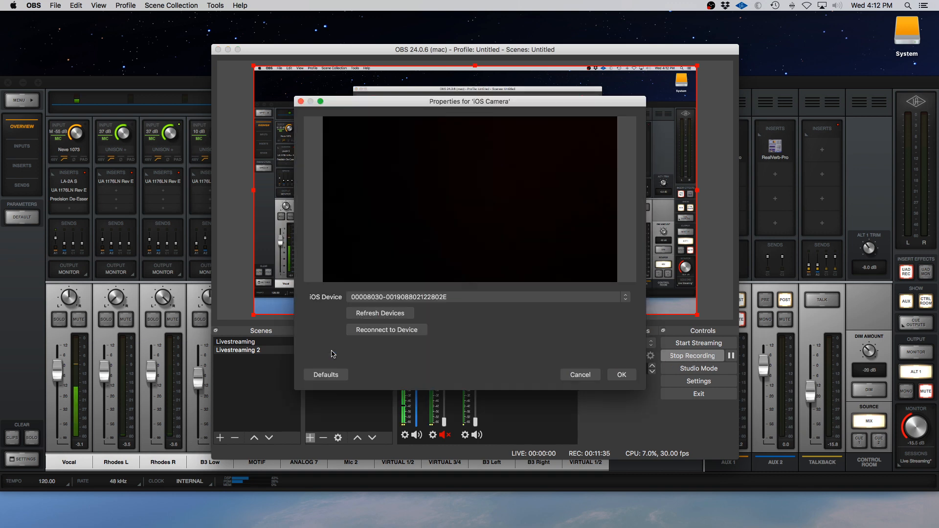
click(410, 297)
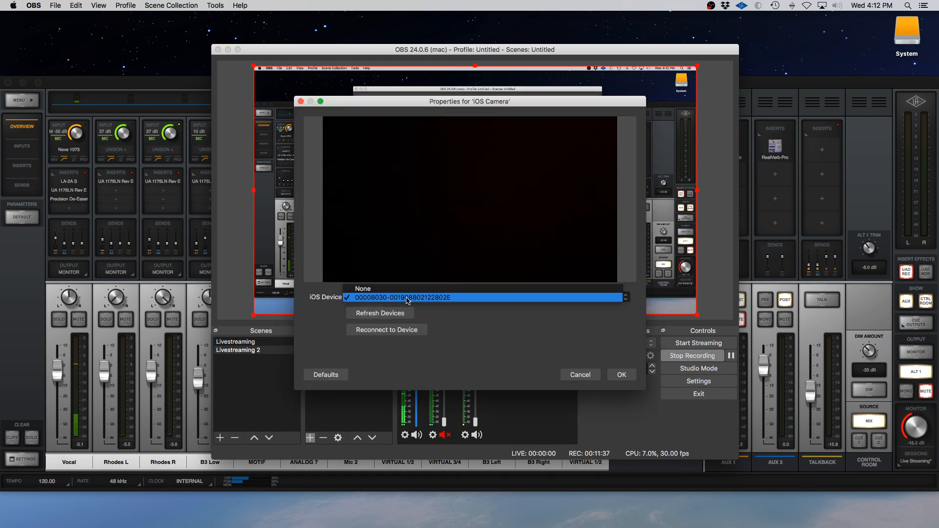
click(407, 298)
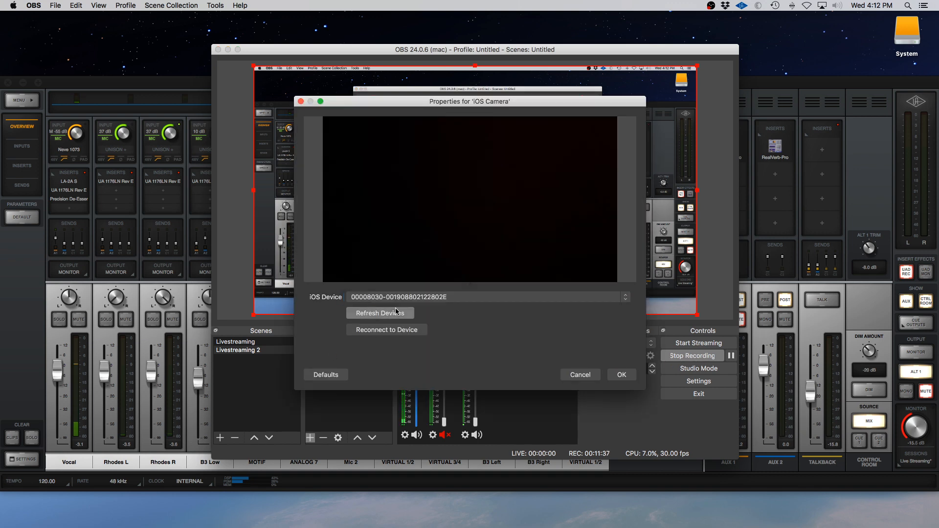
click(373, 334)
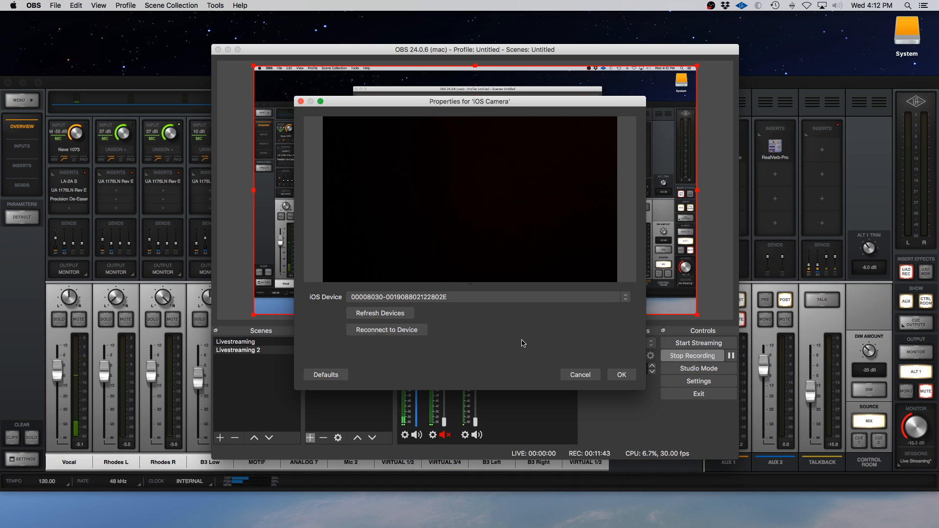
click(592, 379)
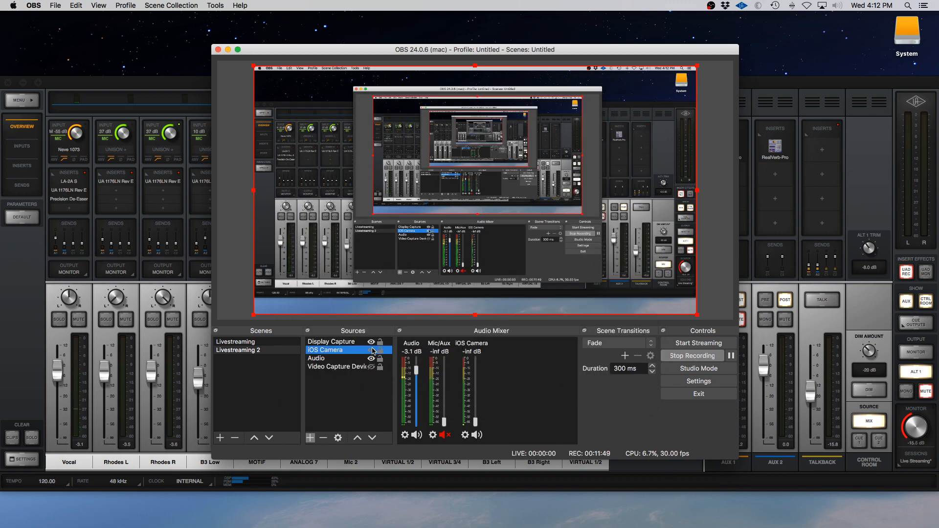
- Reopen the iOS Camera source's properties, reconnect to the device, refresh the device list, and accept the properties
double_click(325, 351)
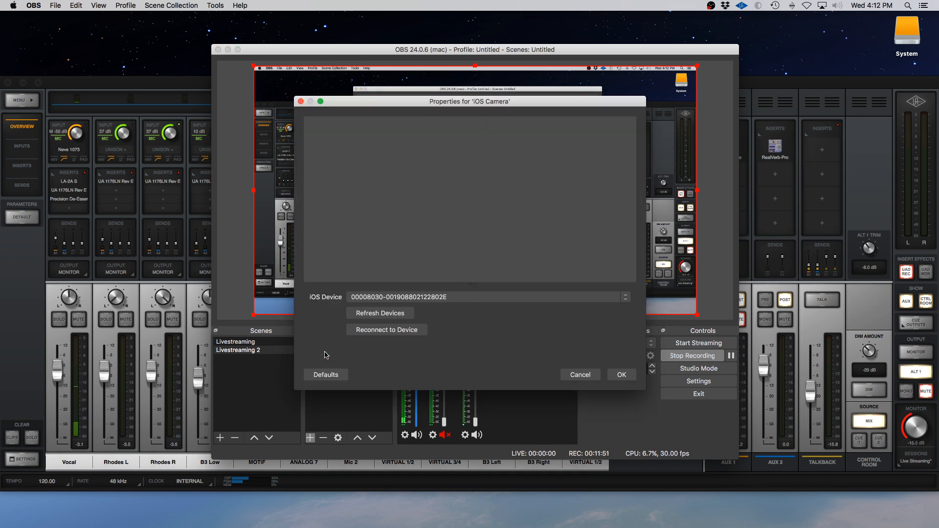
click(393, 332)
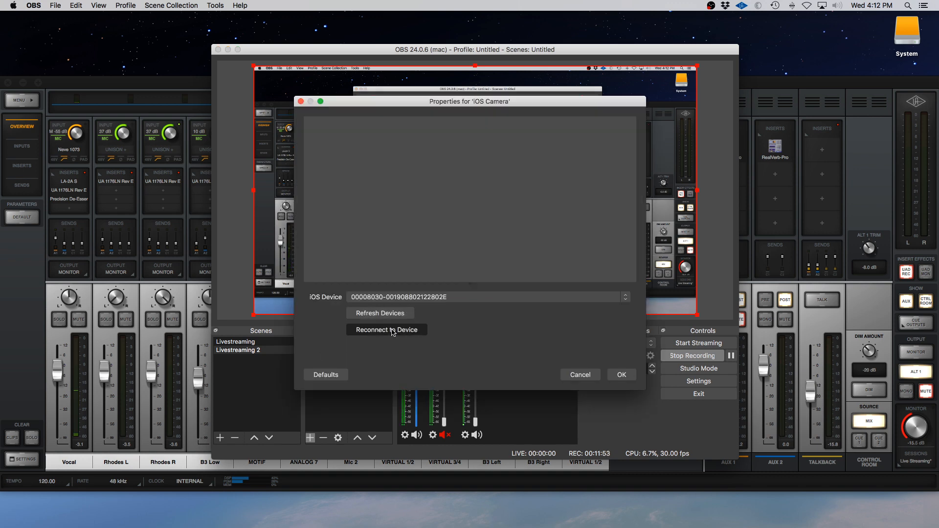
click(384, 314)
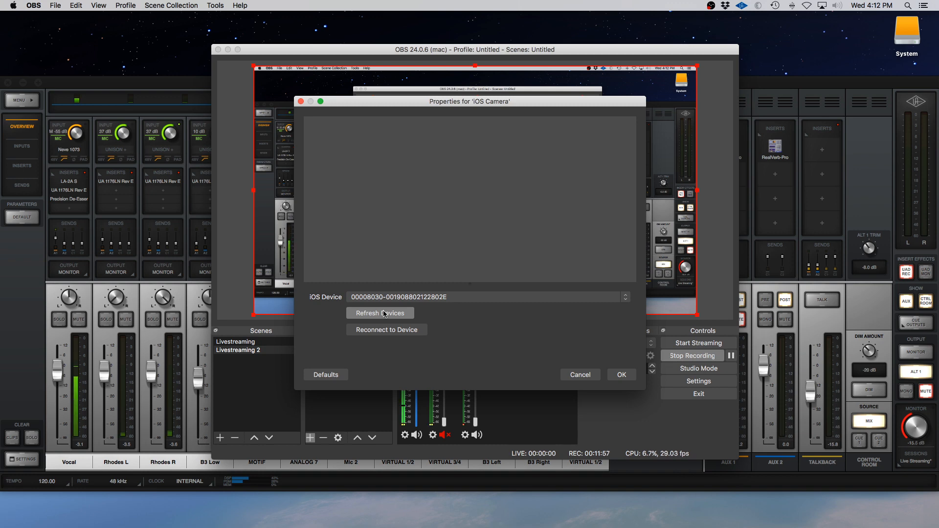
click(386, 313)
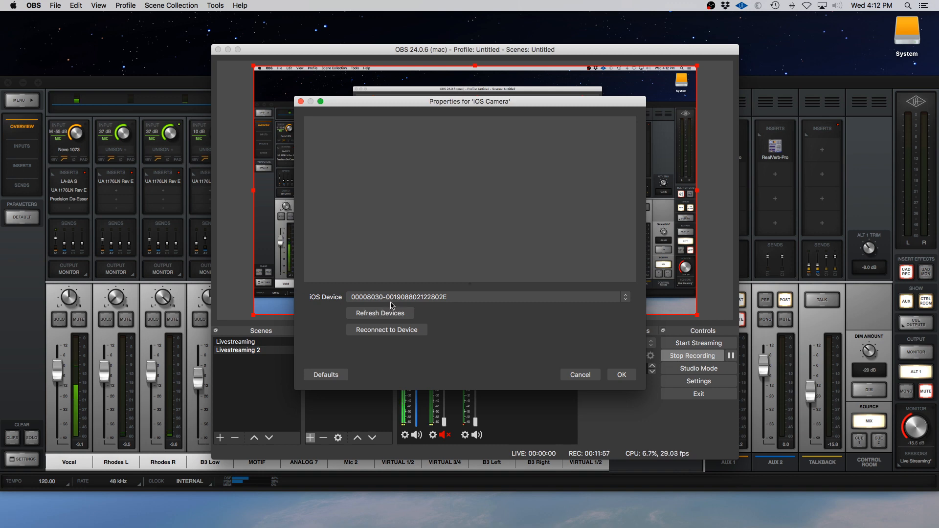
click(620, 376)
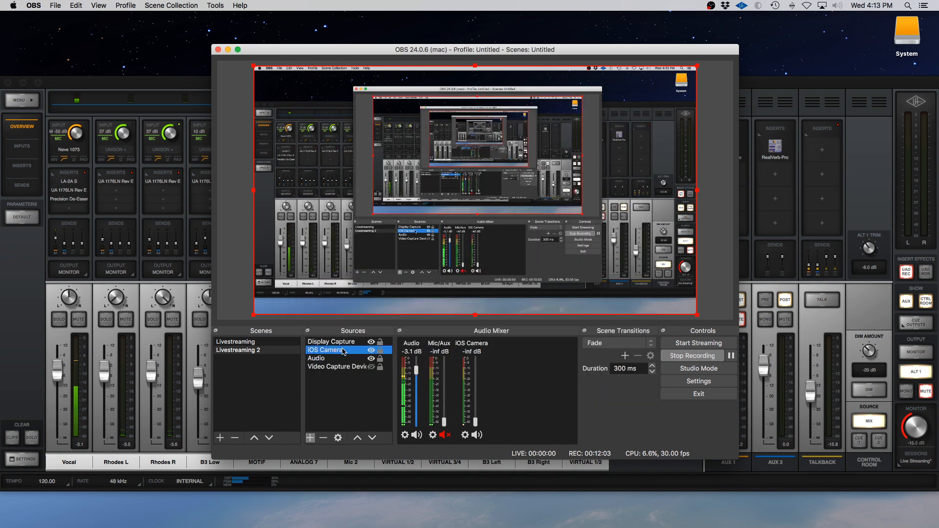
click(331, 382)
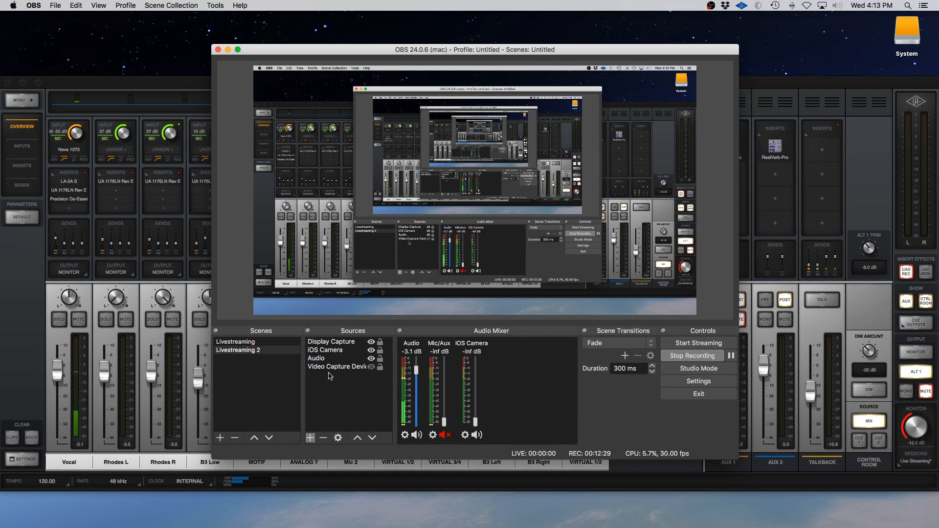
click(331, 344)
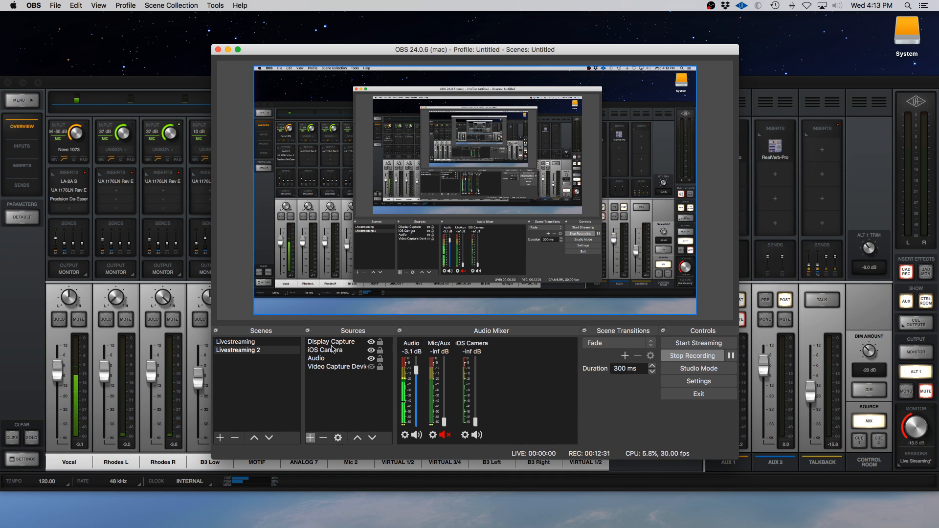
click(332, 365)
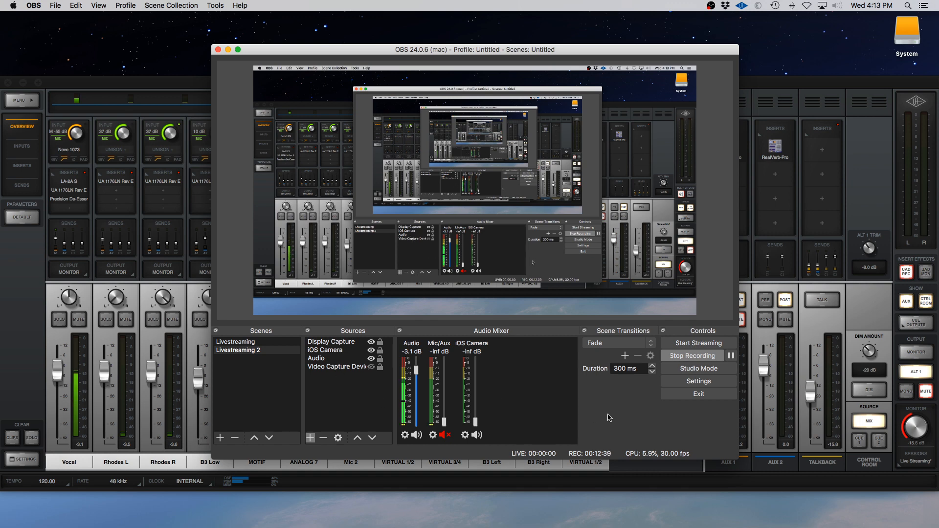
- Open the Stream settings and look through the available streaming services, keeping Facebook Live
click(701, 386)
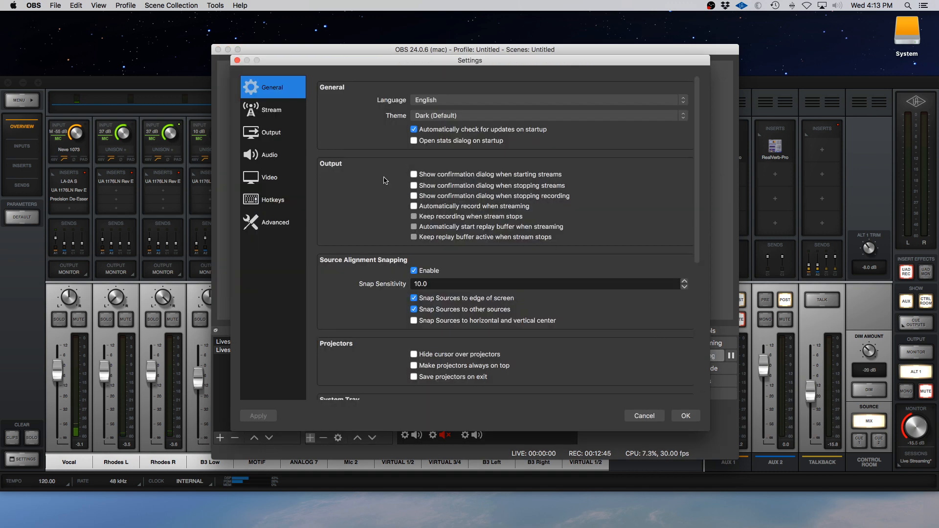
click(266, 115)
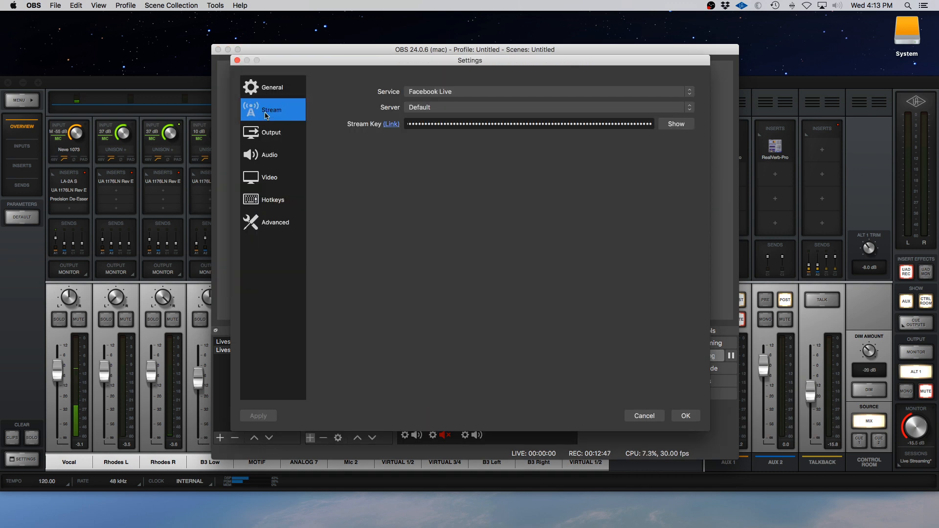
click(468, 93)
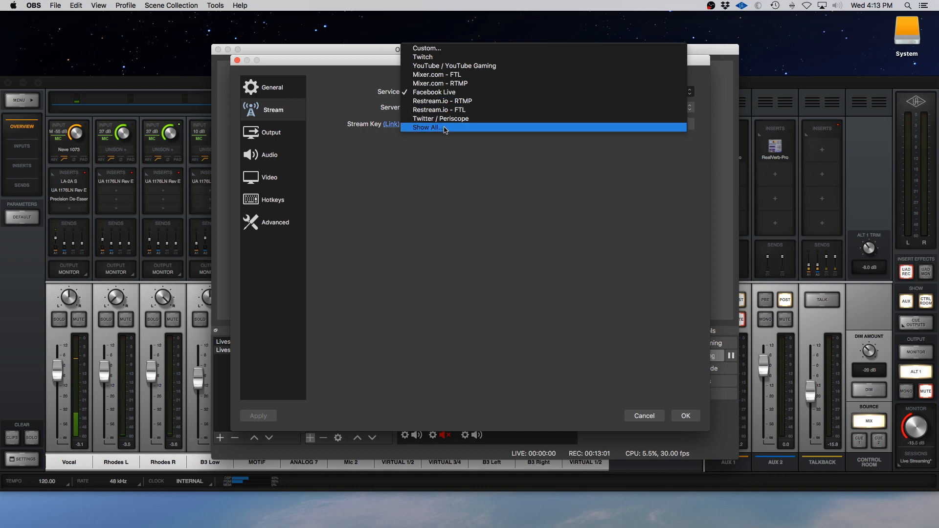
click(439, 157)
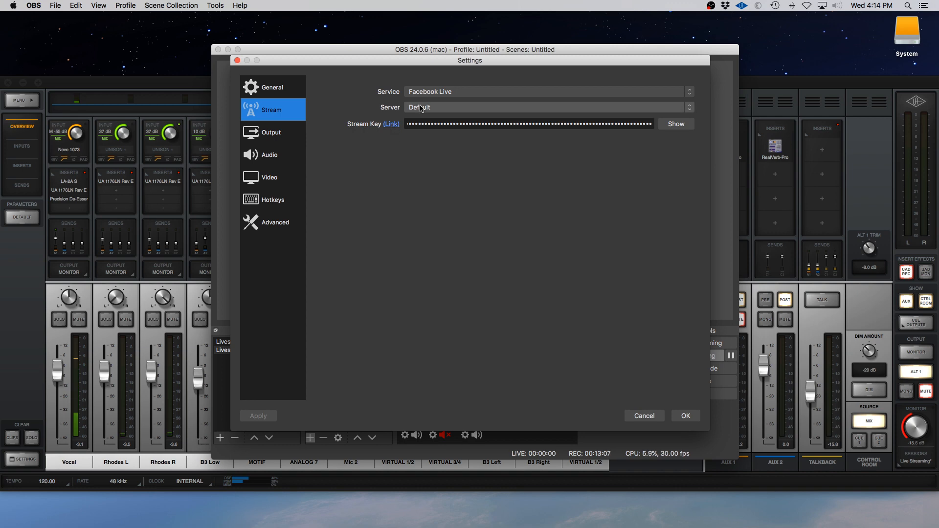
- Follow the Stream Key link to create a Facebook live stream and copy its stream key
click(391, 123)
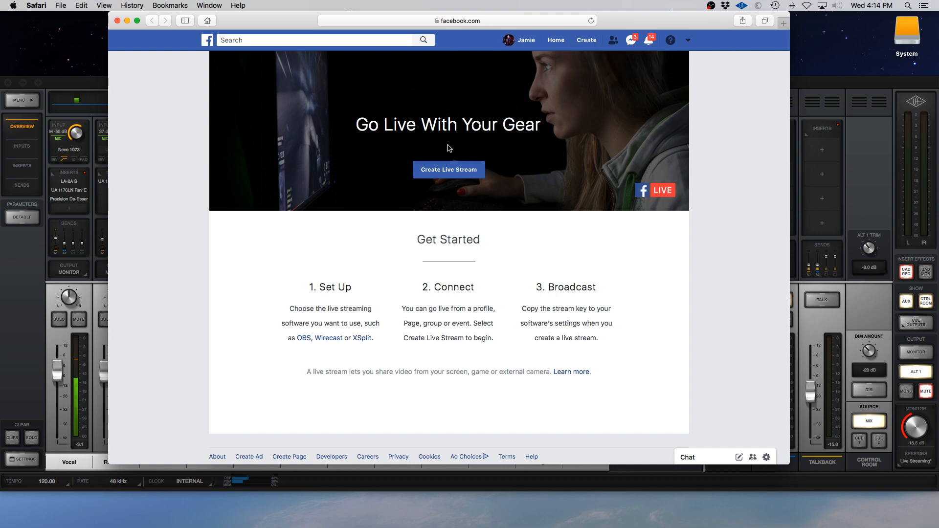
click(449, 169)
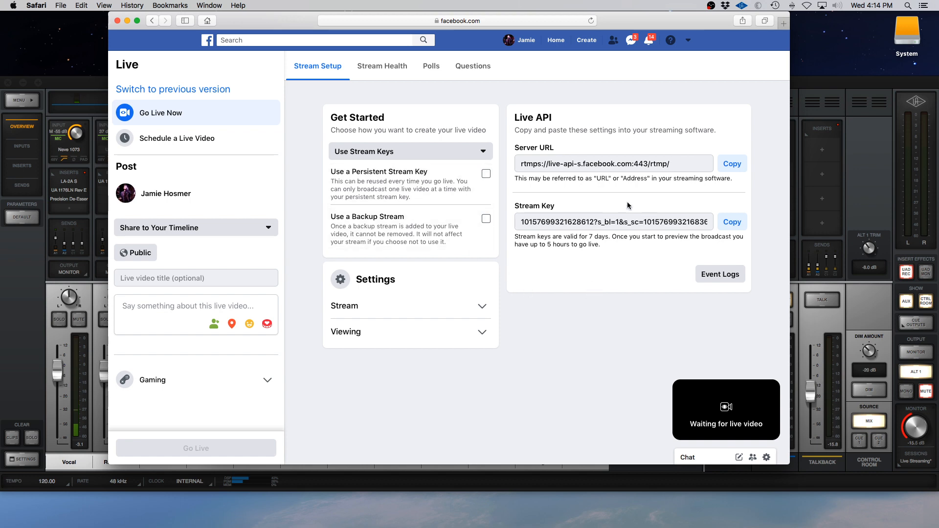
click(733, 225)
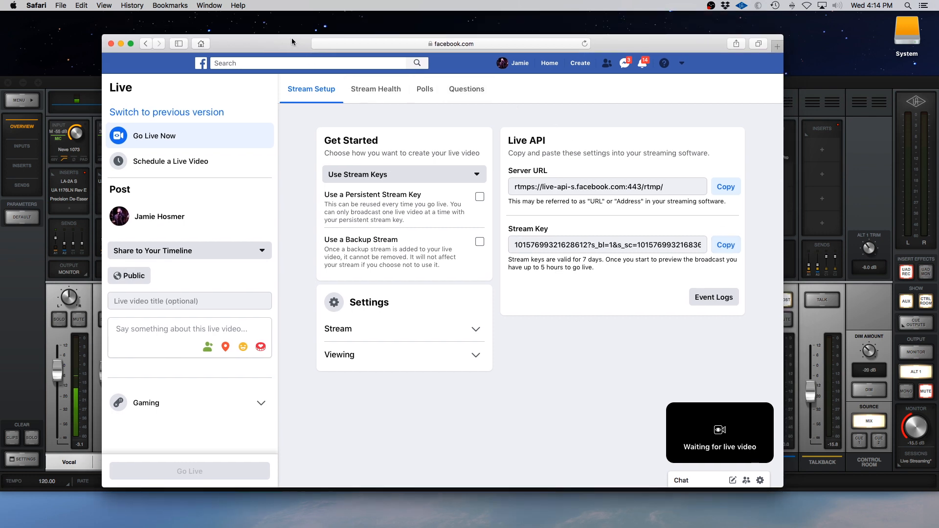
- Switch back to the OBS Stream settings, select the contents of the Stream Key field, and accept the settings
drag(299, 19, 292, 67)
click(300, 49)
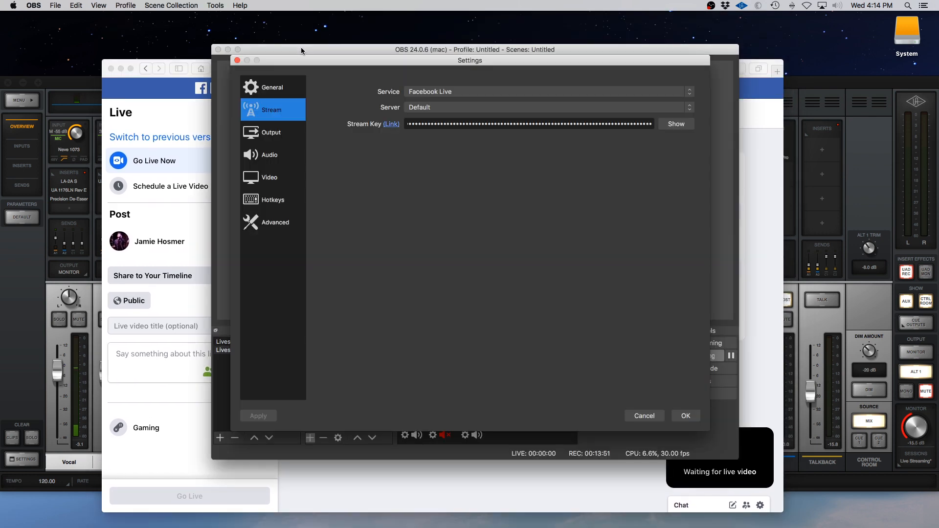
click(514, 124)
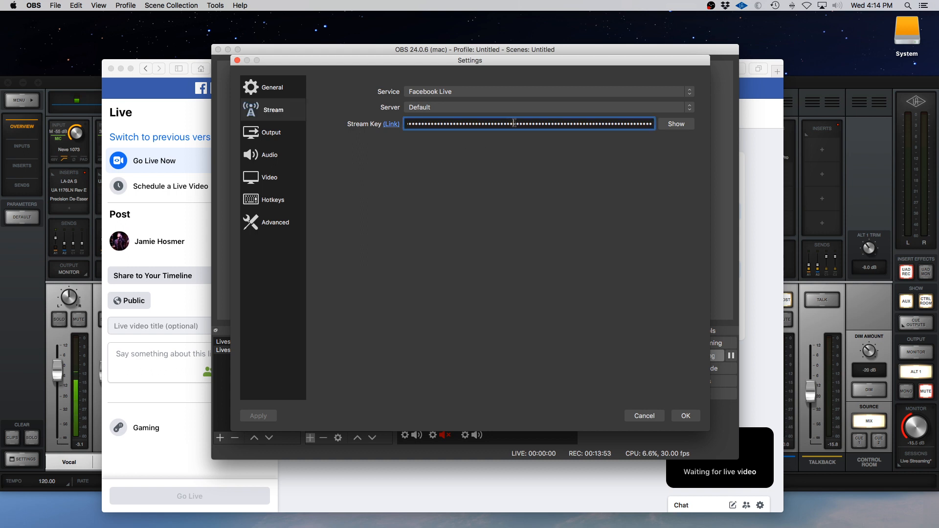
key(super+a)
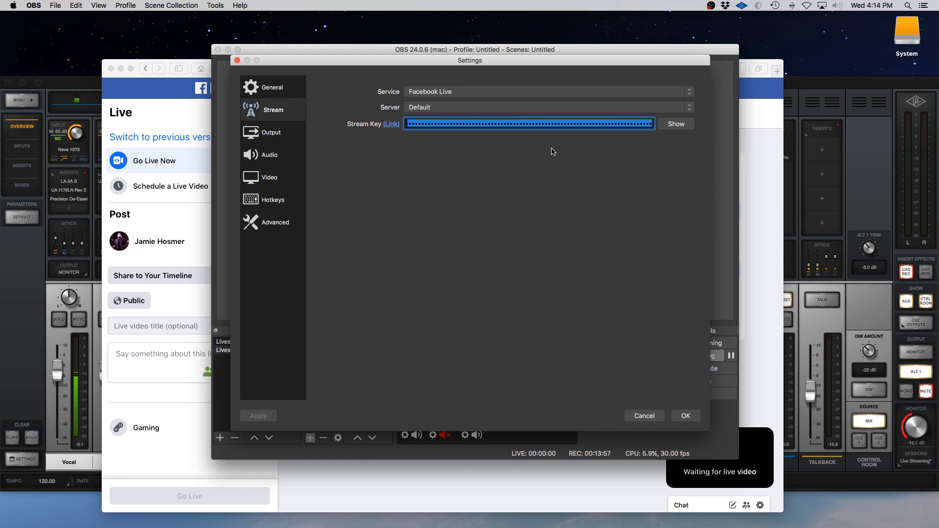
click(543, 124)
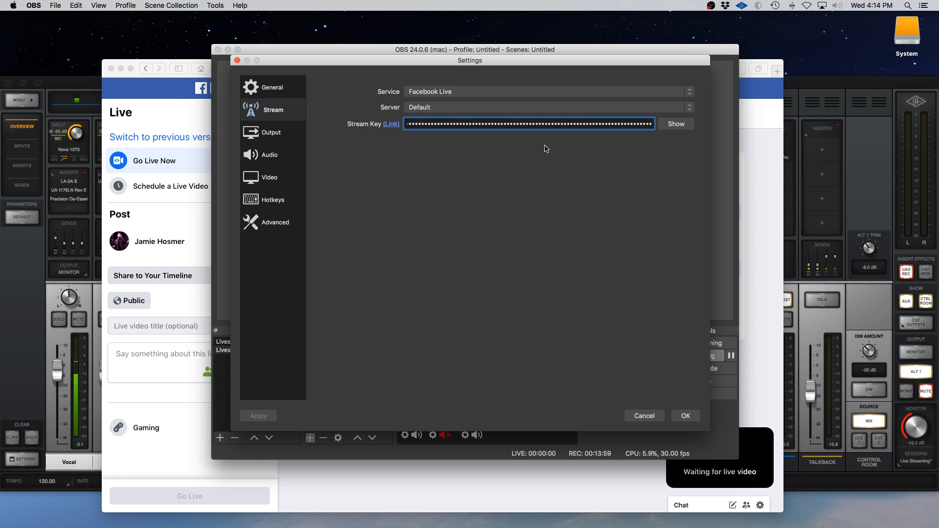
click(686, 416)
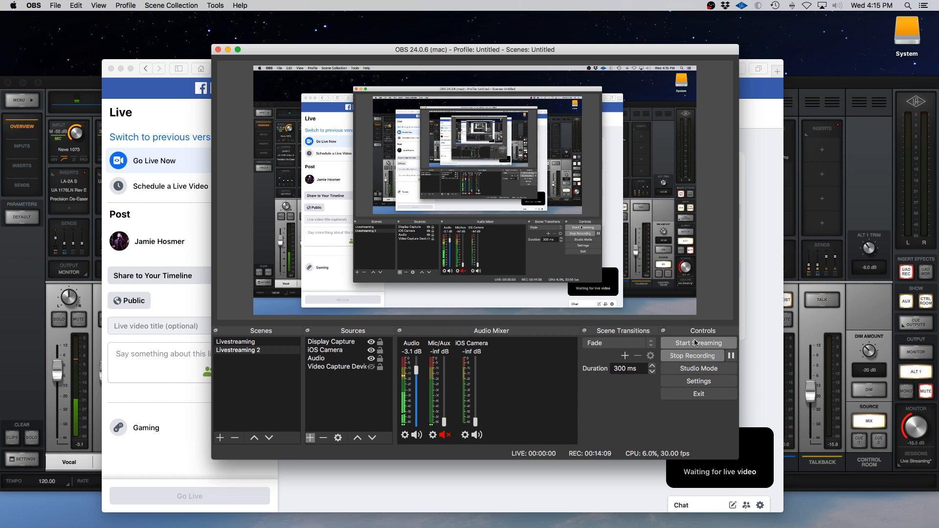
- Switch to the Facebook live page in Safari, close its window, and quit Safari
click(764, 320)
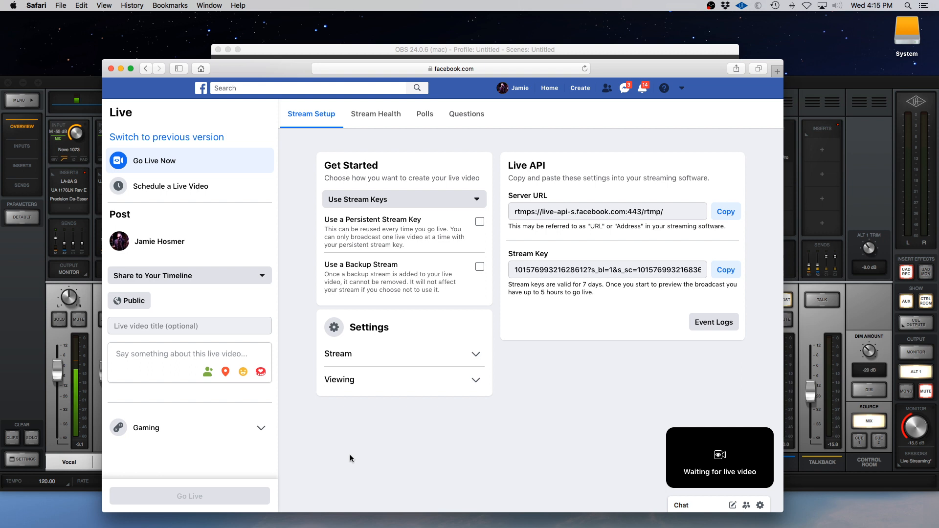
drag(284, 64, 282, 31)
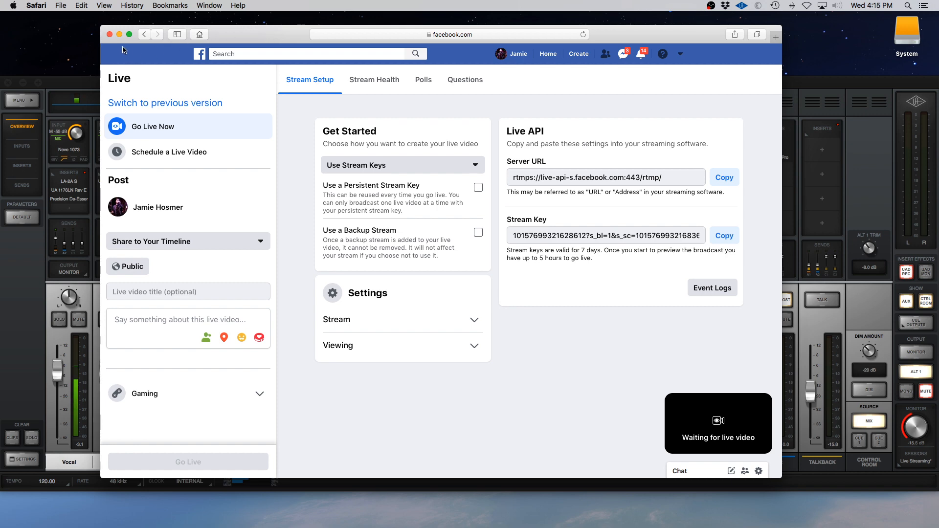
click(109, 35)
click(36, 5)
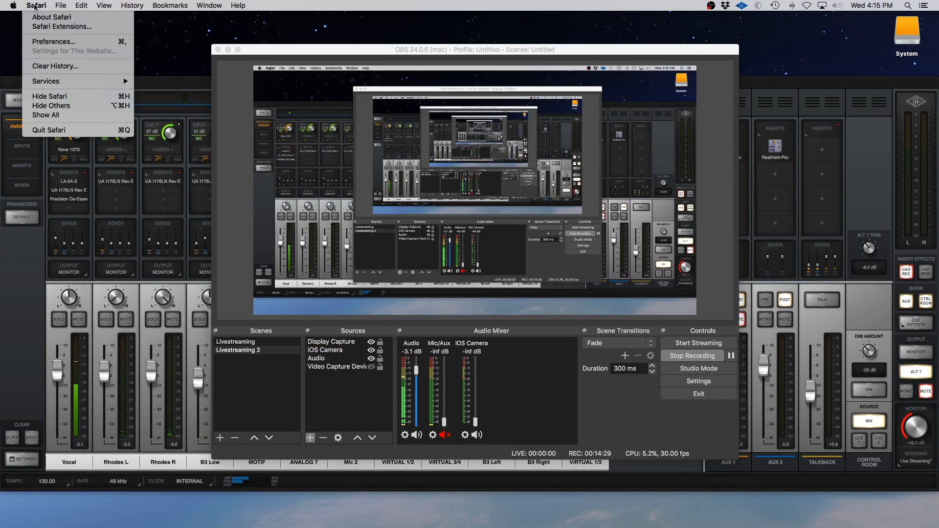
click(51, 130)
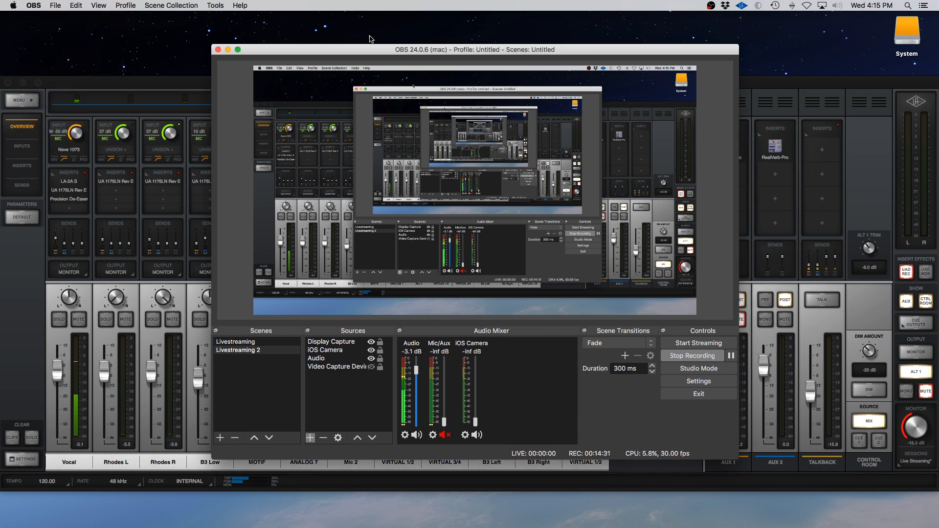
drag(377, 50, 376, 50)
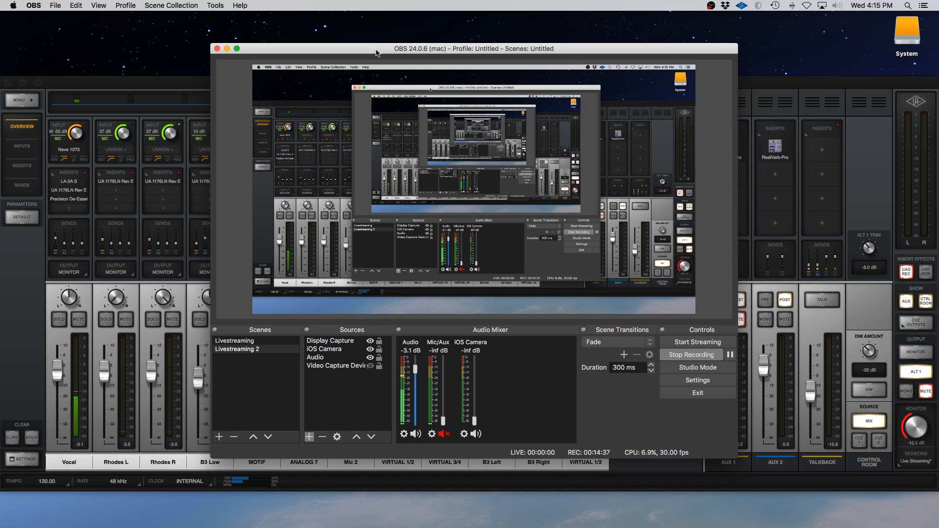
drag(380, 50, 386, 47)
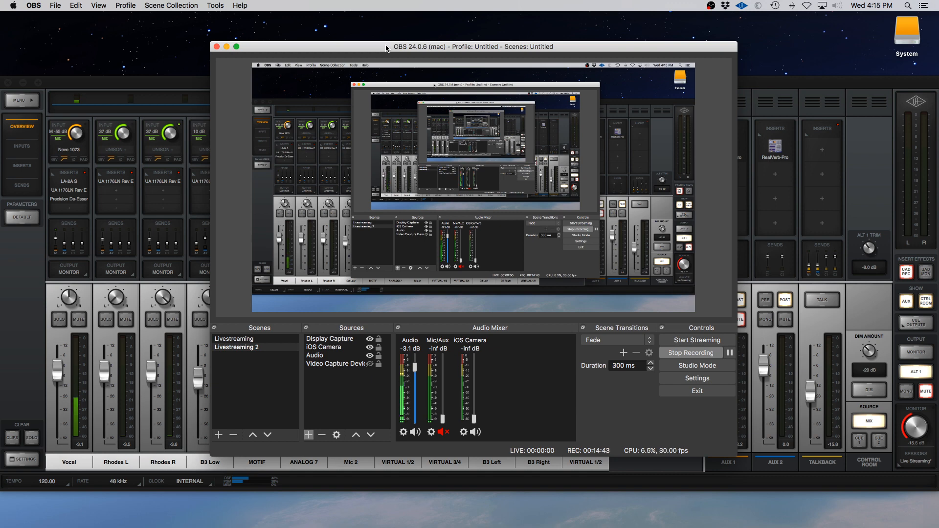
drag(386, 47, 384, 44)
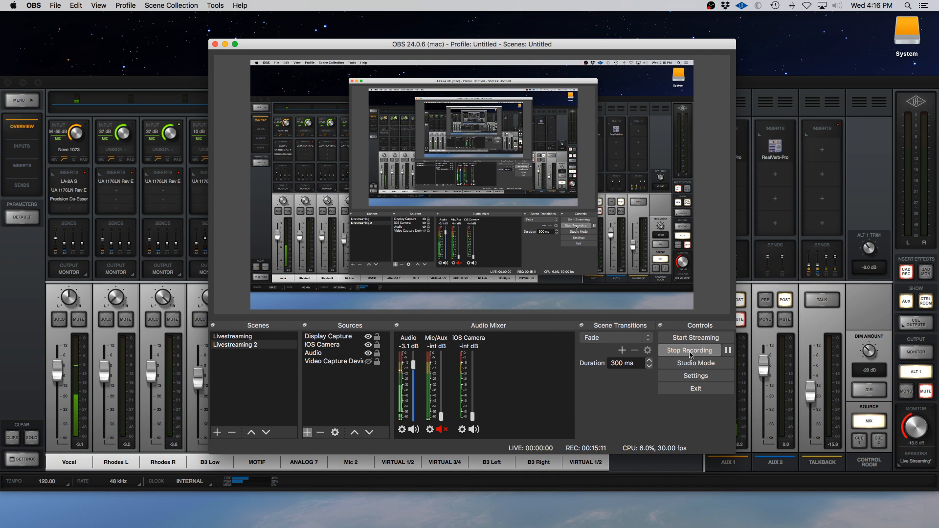
- Reopen the settings and review the Stream, Output, Audio and Video pages
click(695, 377)
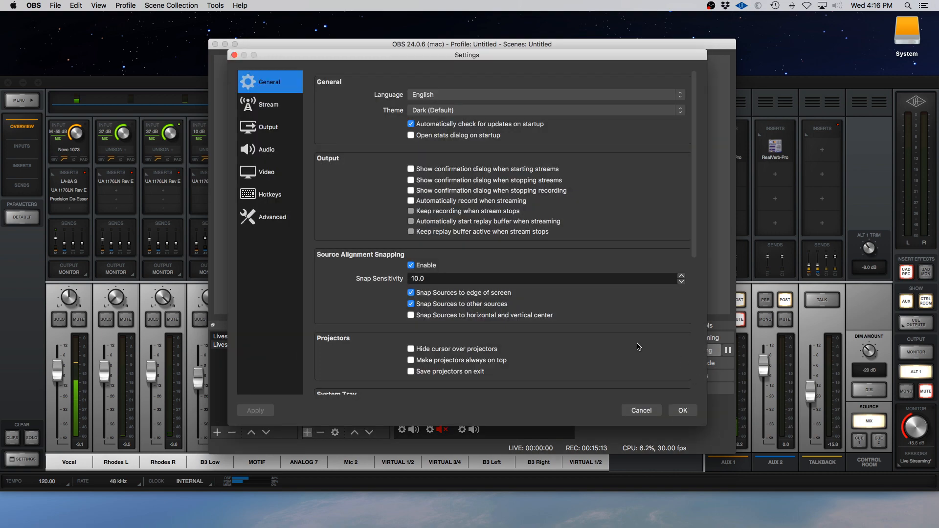
click(268, 105)
click(264, 127)
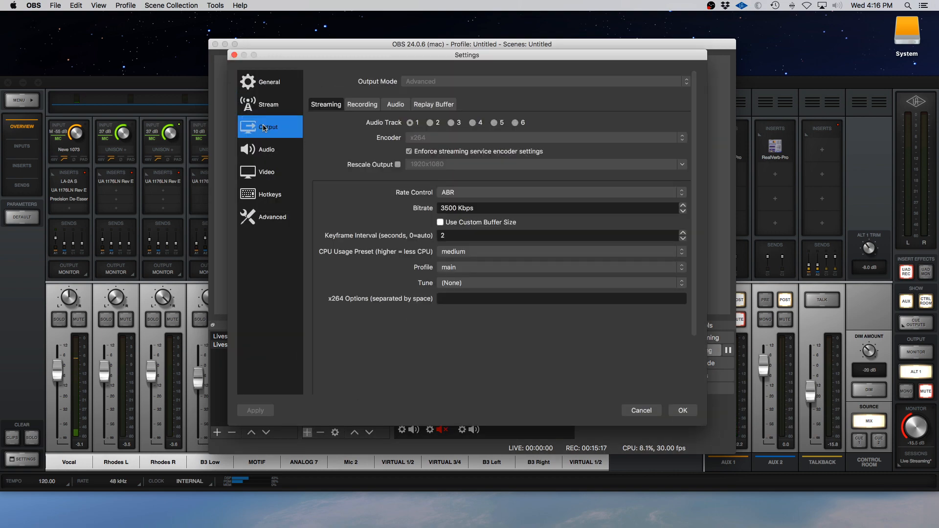
click(264, 154)
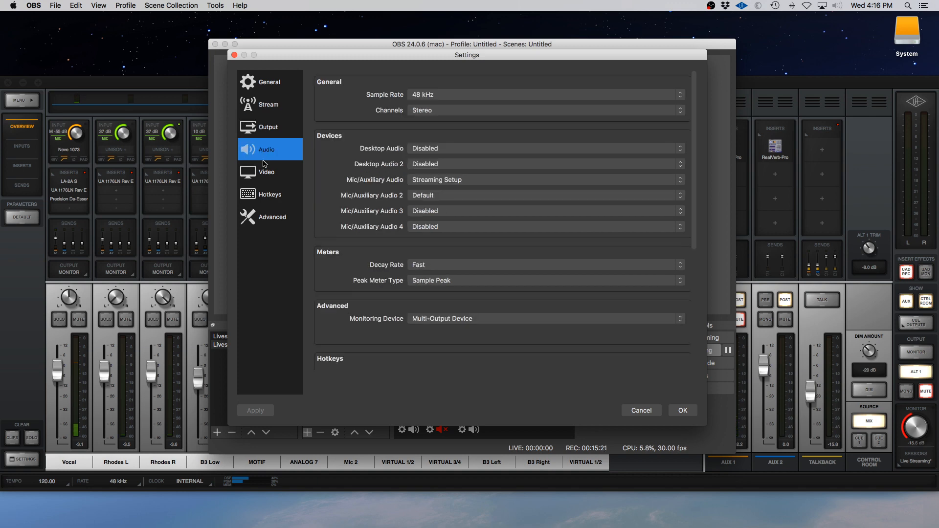
click(263, 175)
click(262, 149)
- Examine the Output page's streaming and recording settings, including recording path, format and bitrate, and accept the settings
click(265, 130)
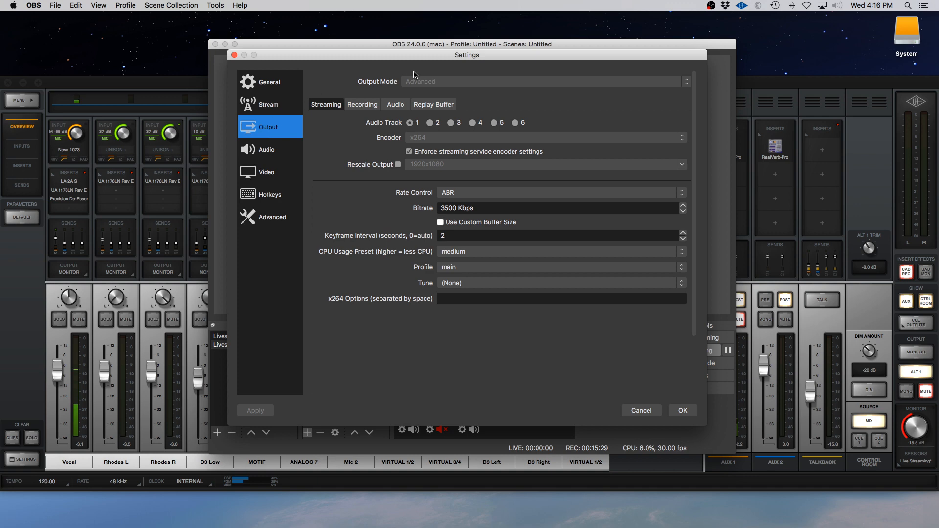
click(361, 104)
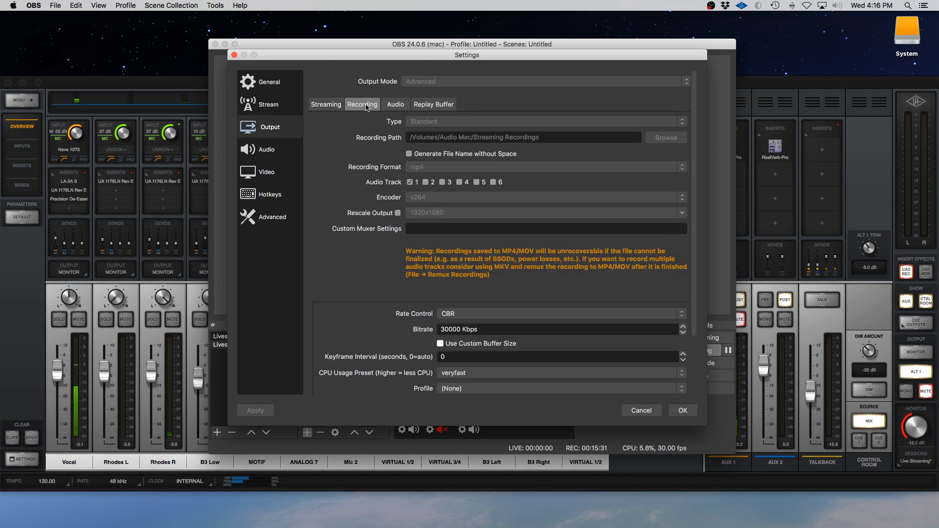
click(273, 127)
click(372, 103)
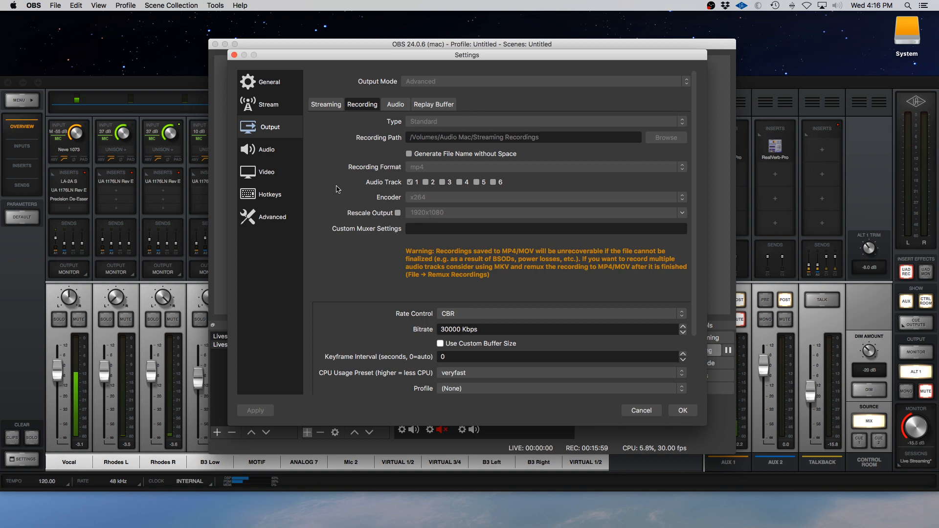
click(682, 410)
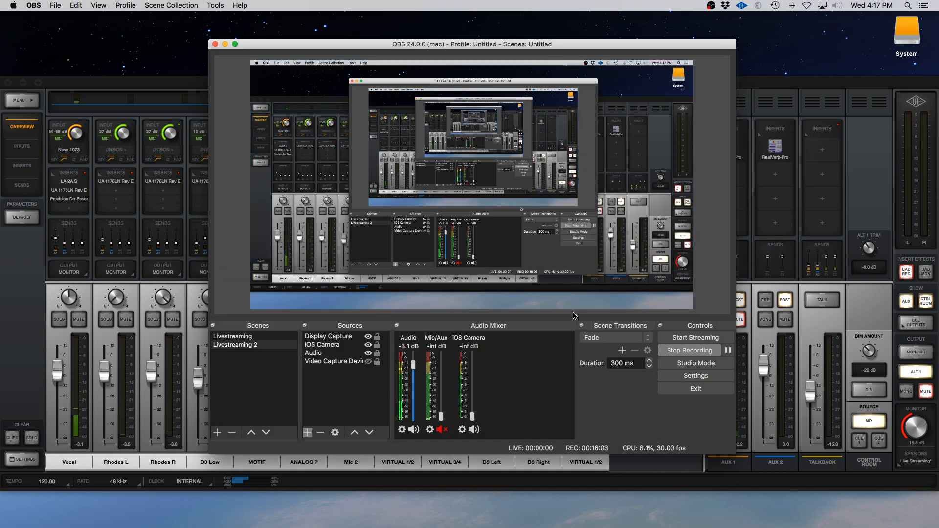